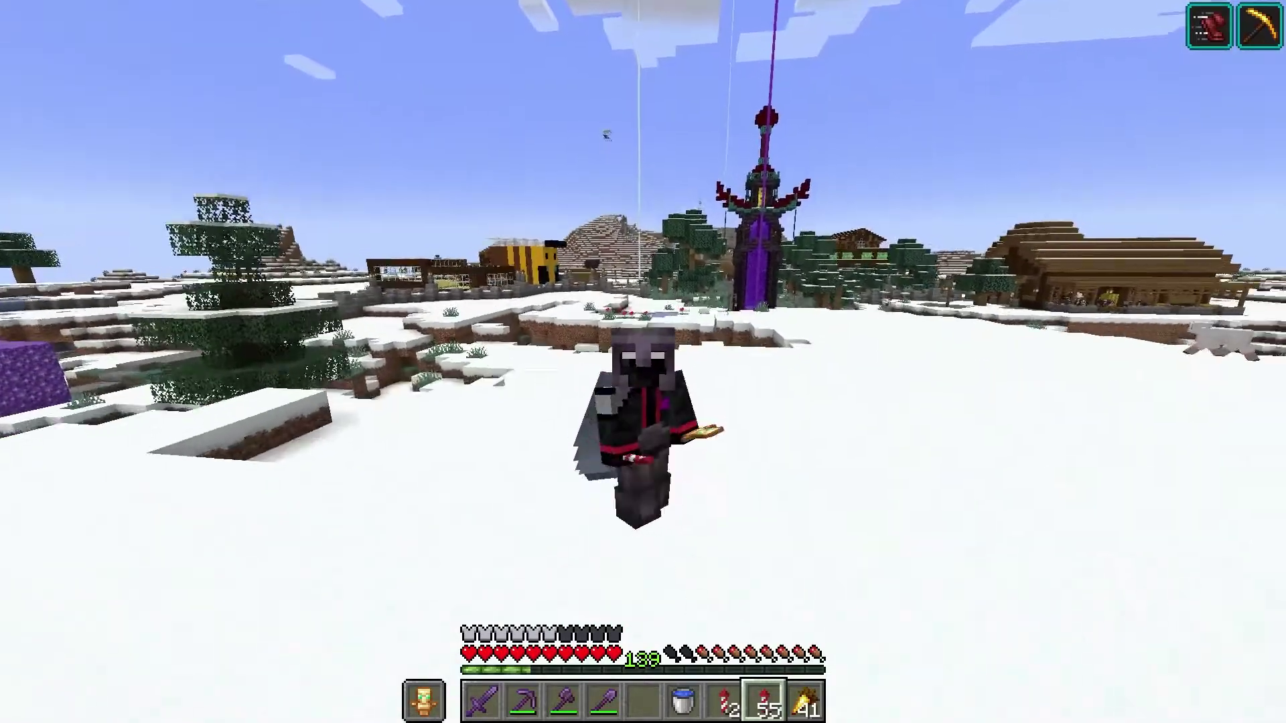
- Walk backward across the snowy field toward the village, toggling the F5 camera view
{"action": "key", "text": "s"}
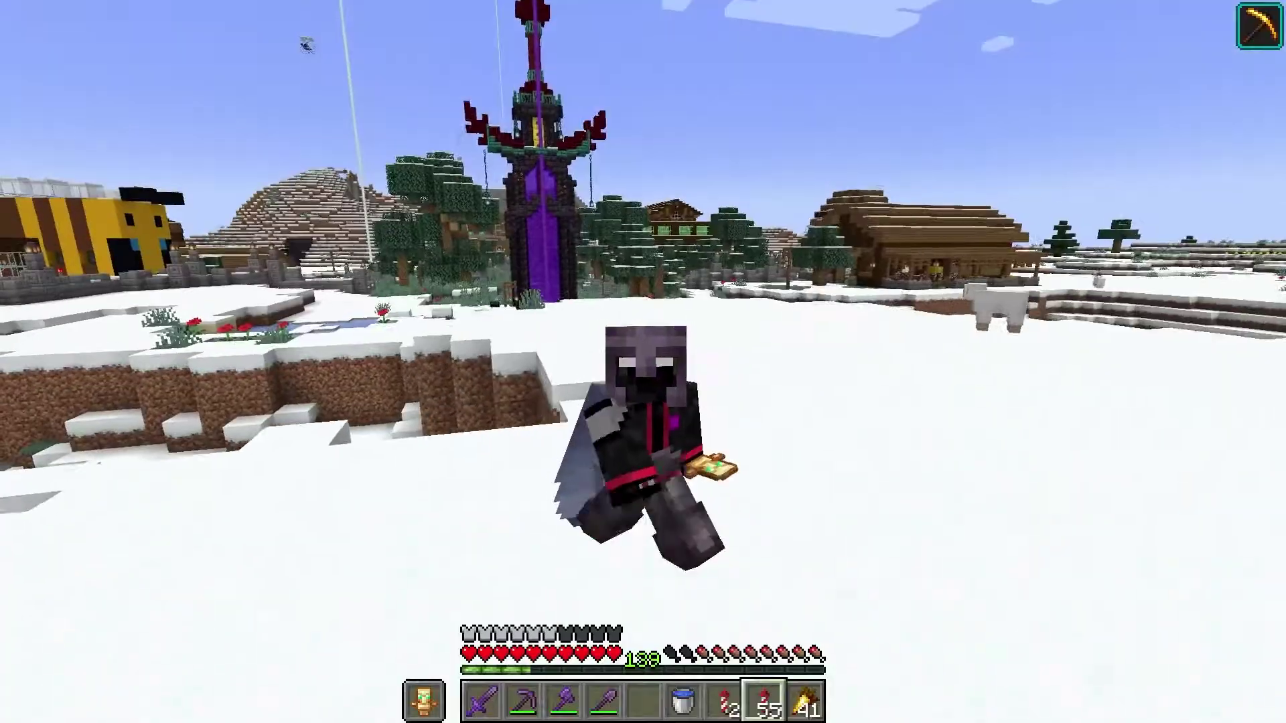
{"action": "key", "text": "s"}
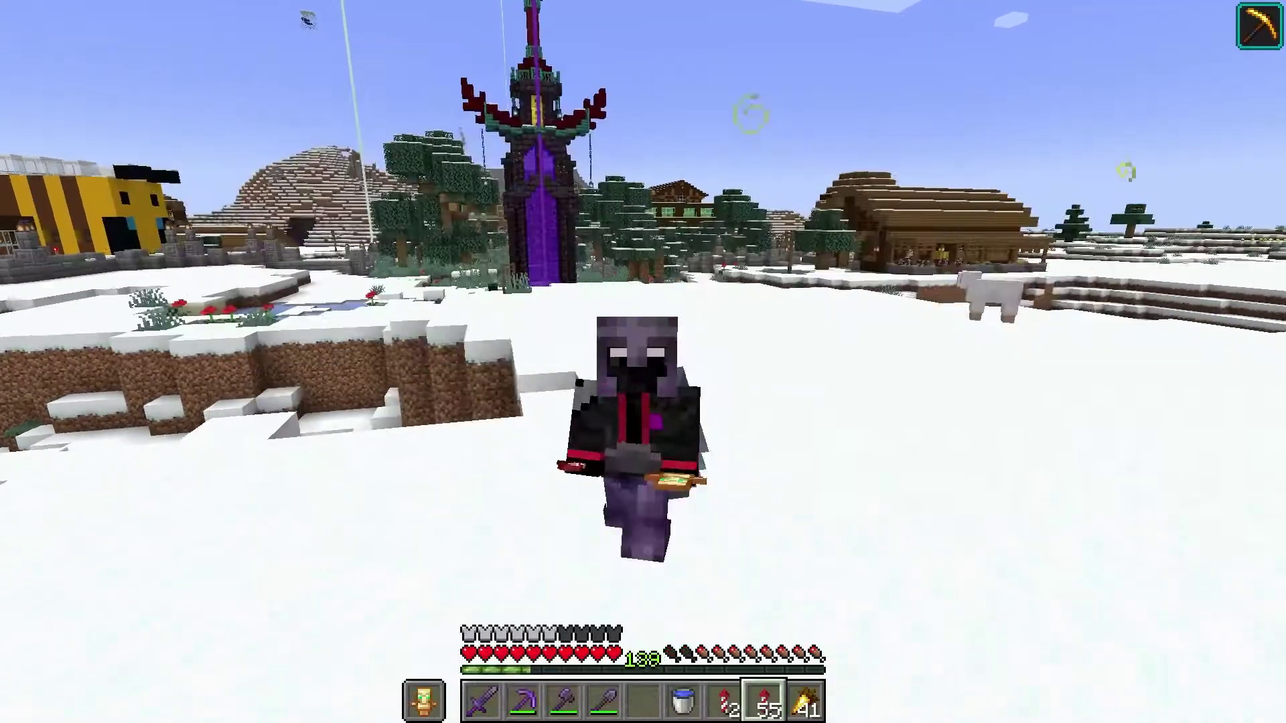
{"action": "key", "text": "s"}
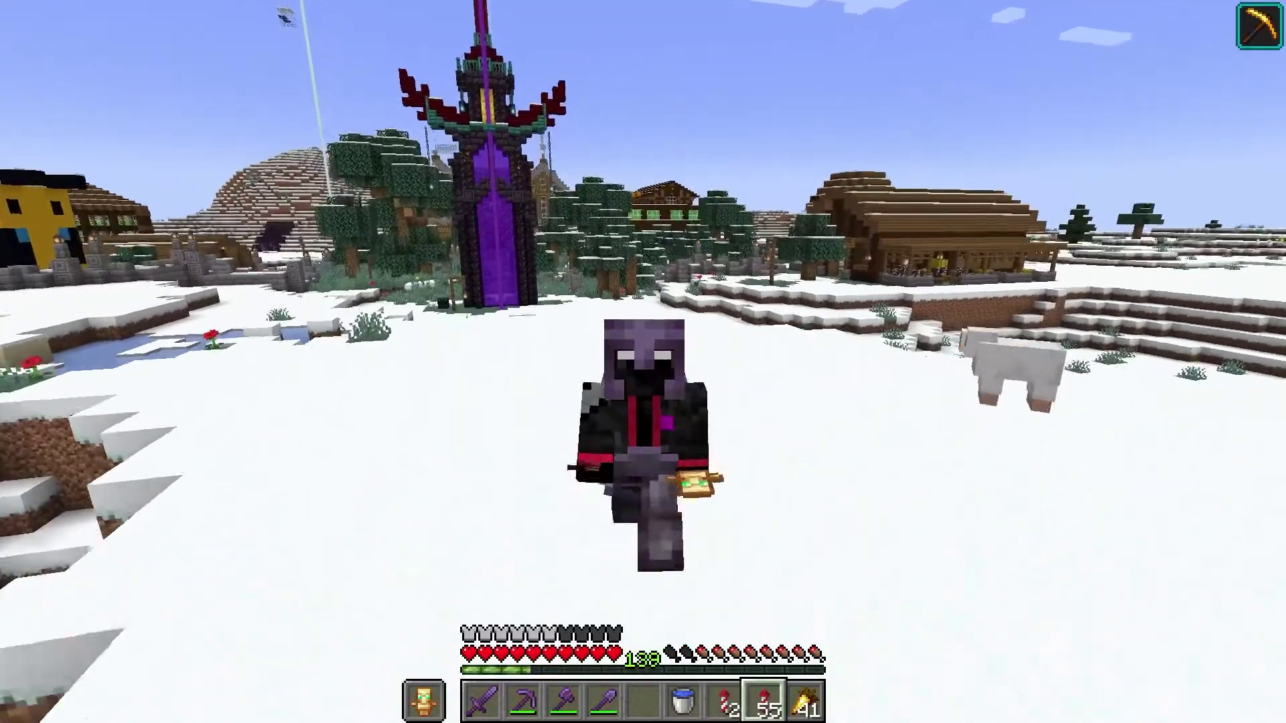
{"action": "key", "text": "s"}
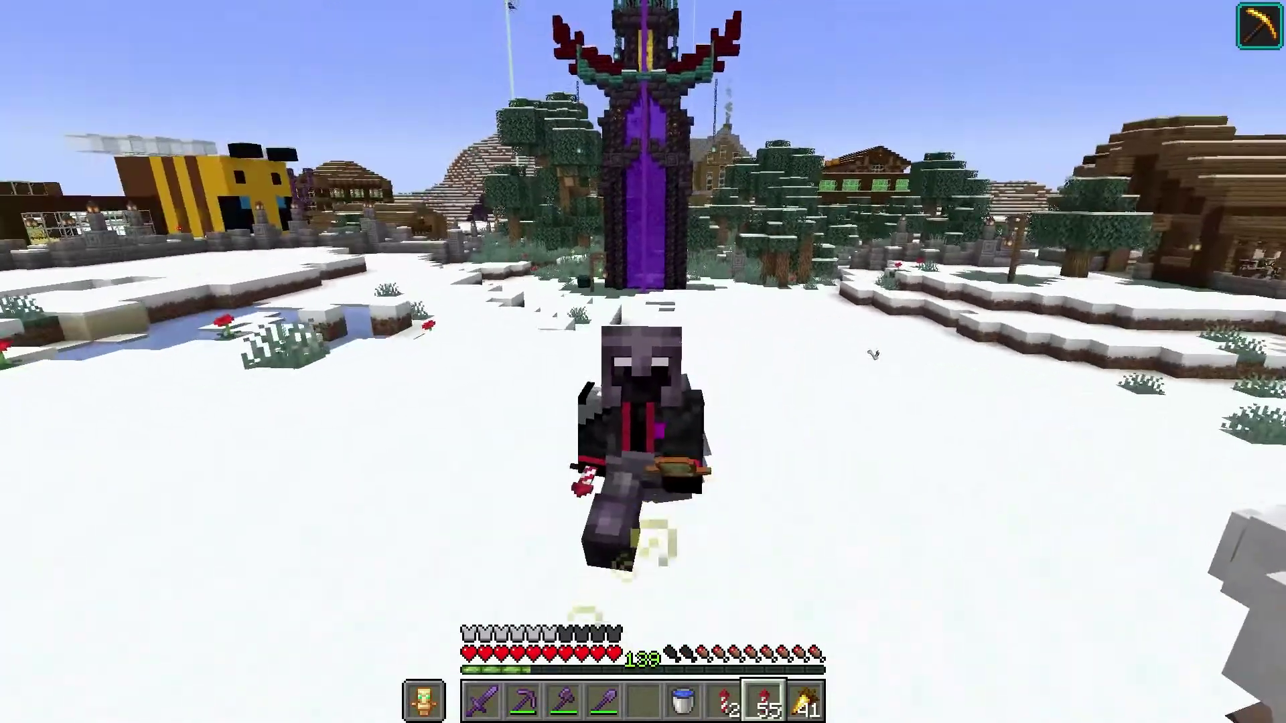
{"action": "key", "text": "F5"}
{"action": "key", "text": "F5"}
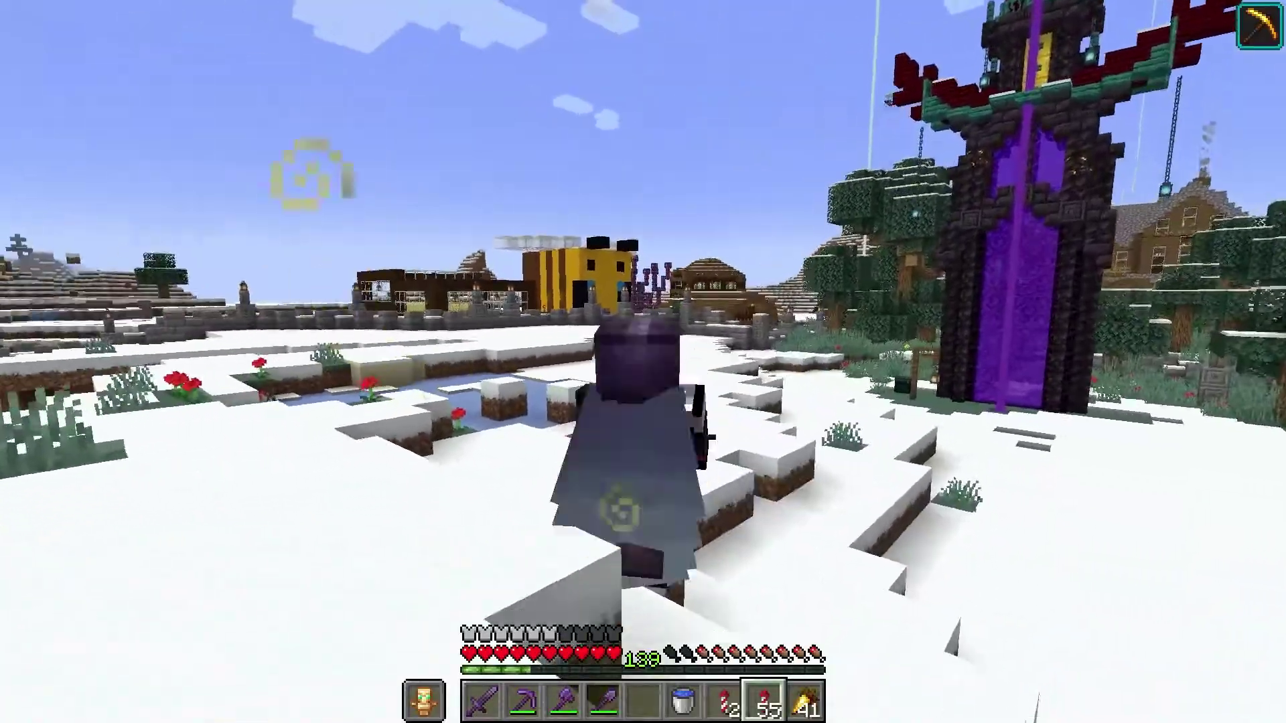
{"action": "key", "text": "F5"}
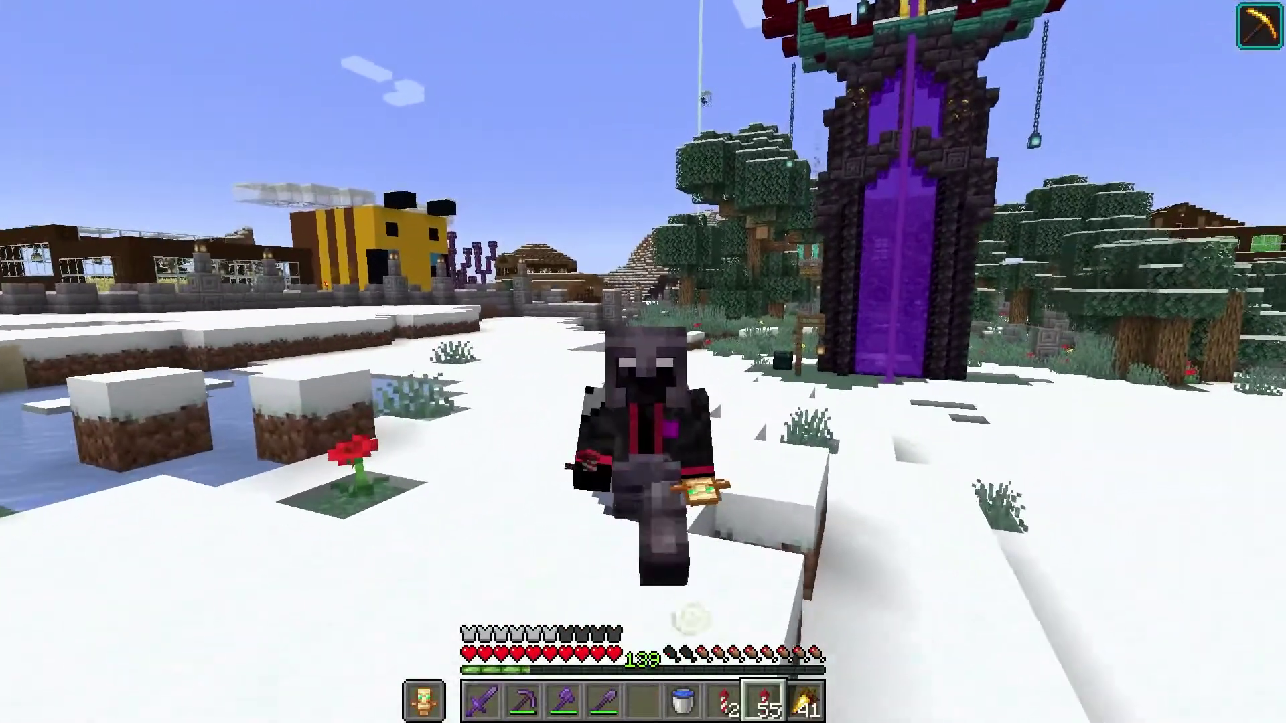
{"action": "key", "text": "s"}
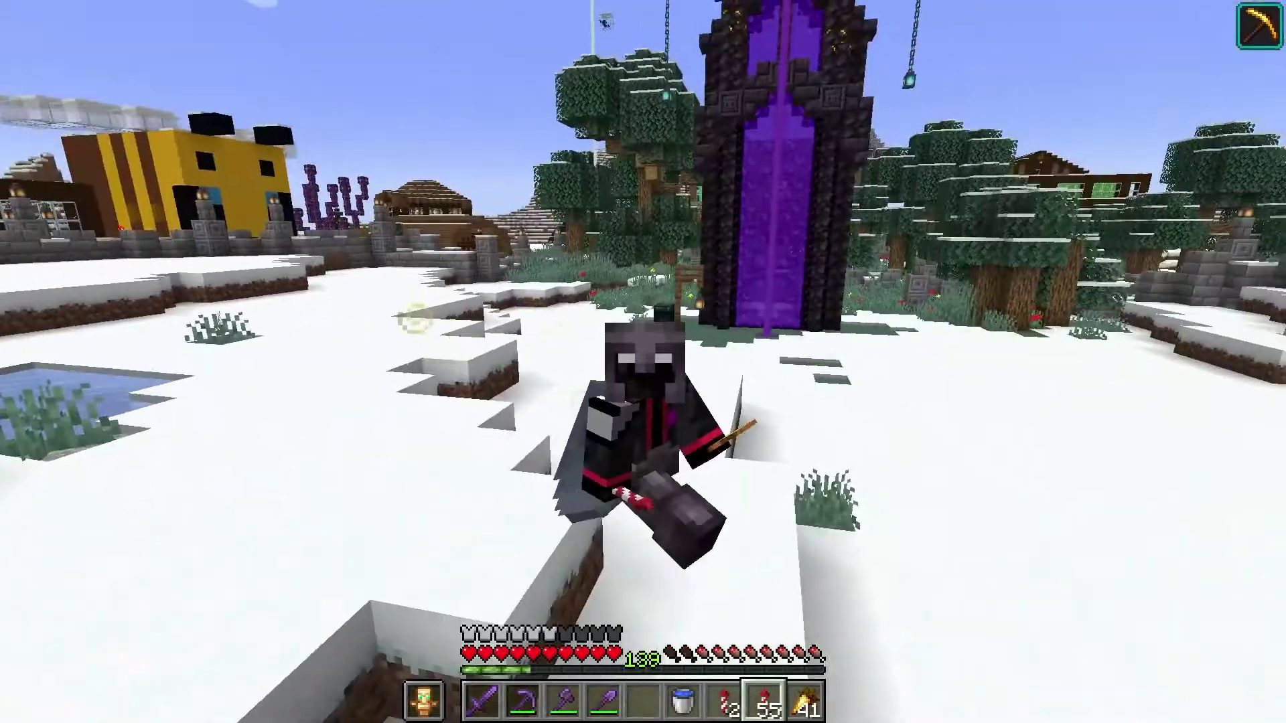
- Walk through the snow trench past the nether portal and along the lantern-lit stone path
{"action": "key", "text": "w"}
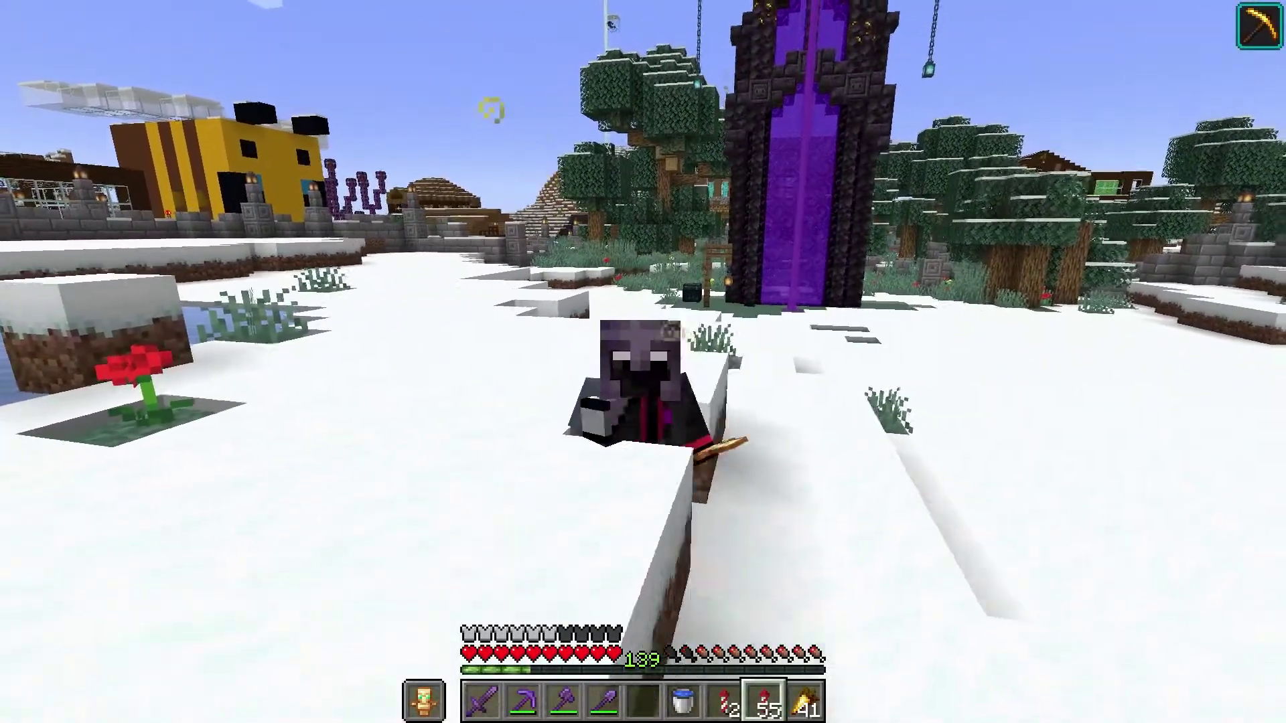
{"action": "key", "text": "s"}
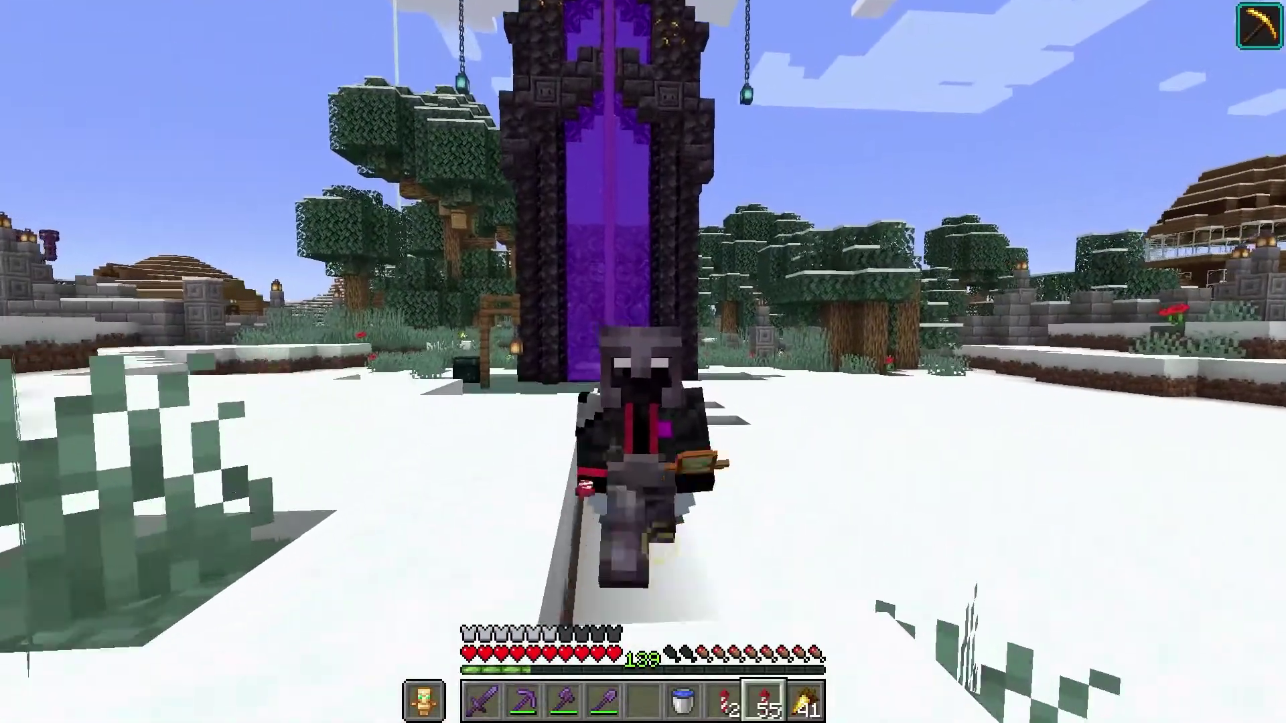
{"action": "key", "text": "s"}
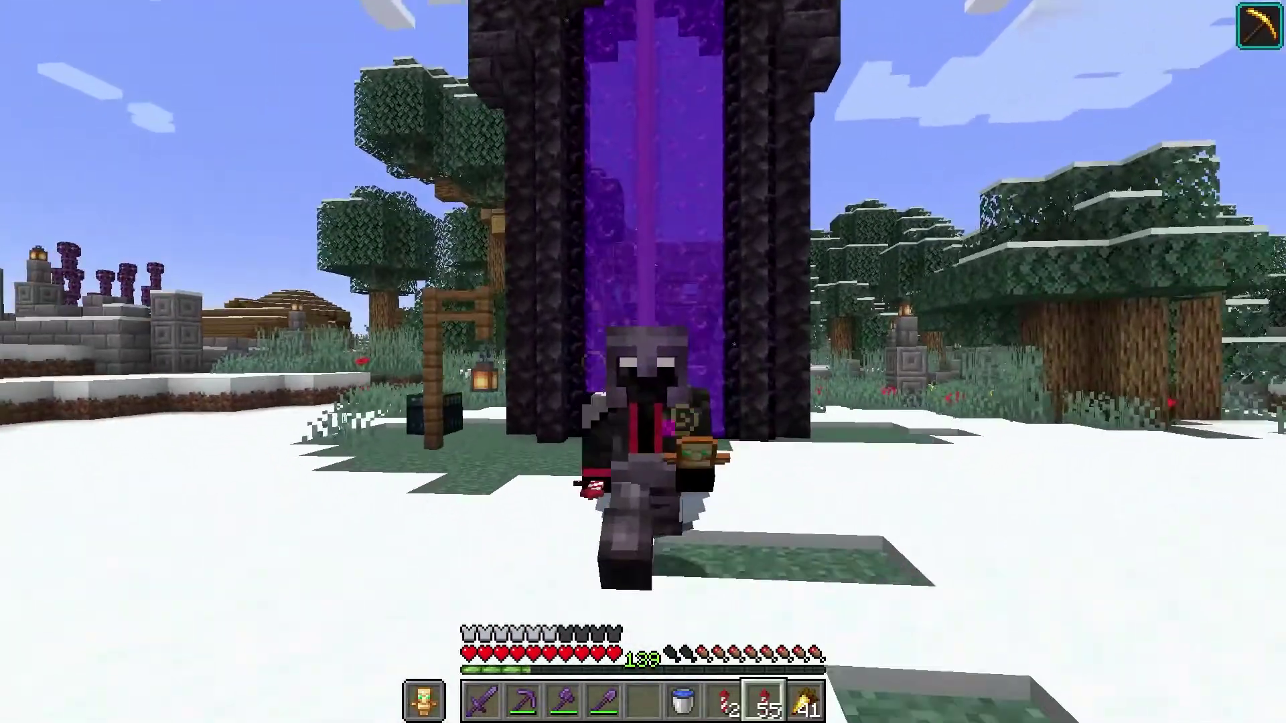
{"action": "key", "text": "s"}
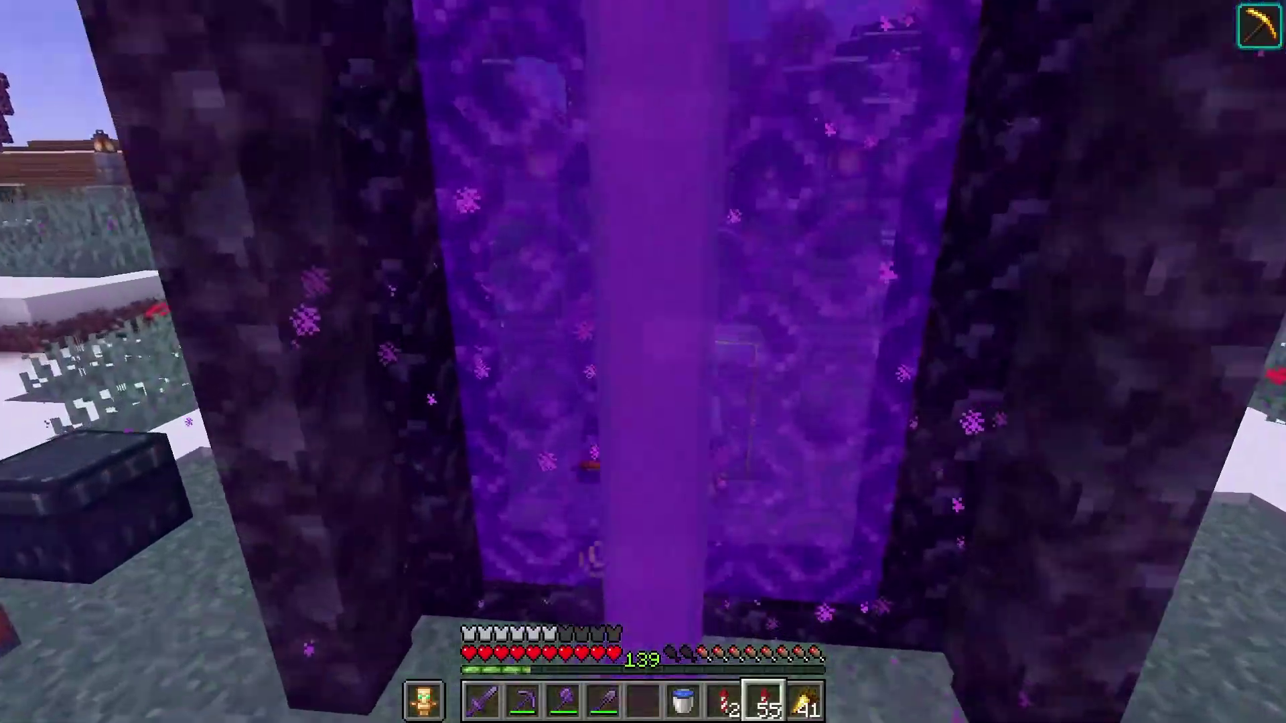
{"action": "key", "text": "s"}
{"action": "key", "text": "s"}
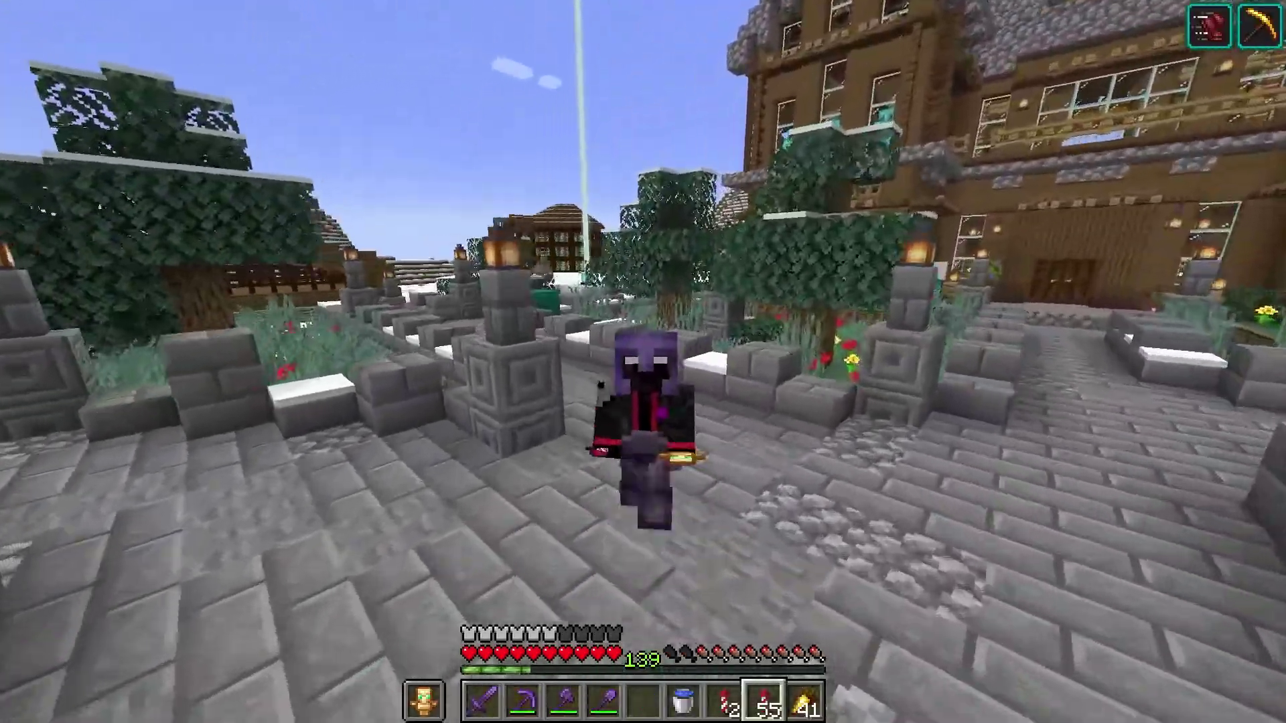
{"action": "key", "text": "s"}
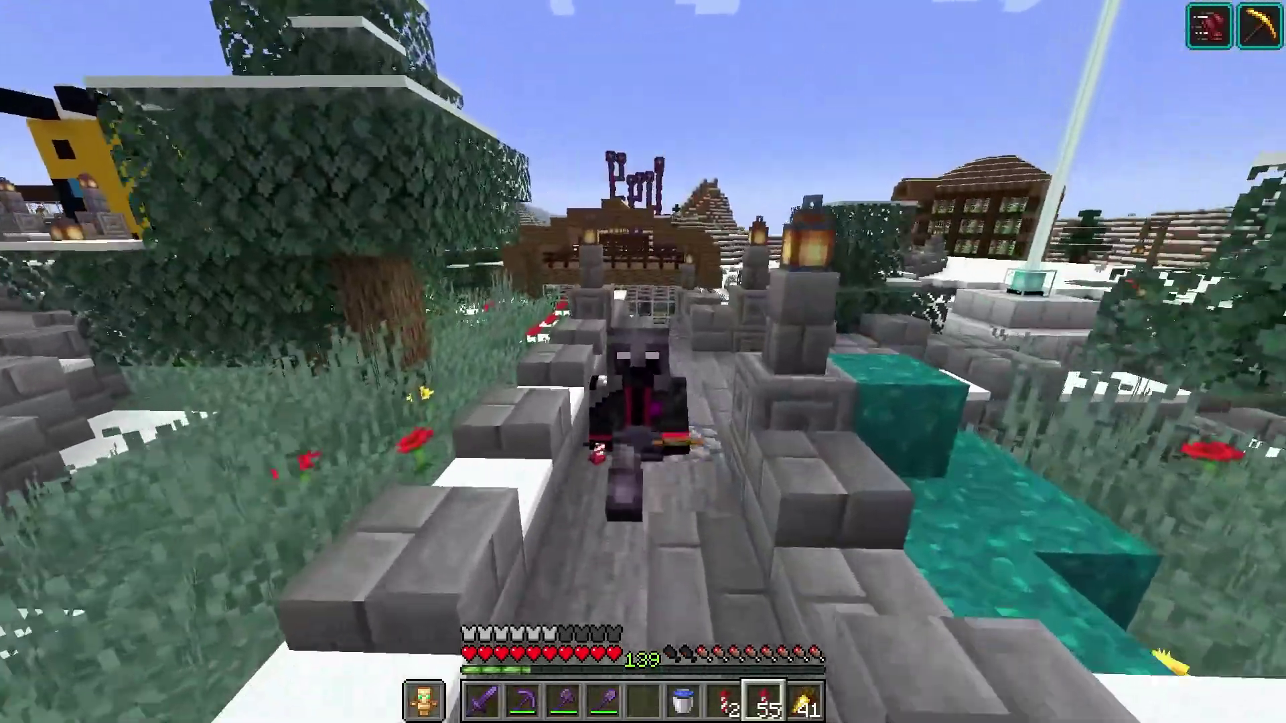
{"action": "key", "text": "s"}
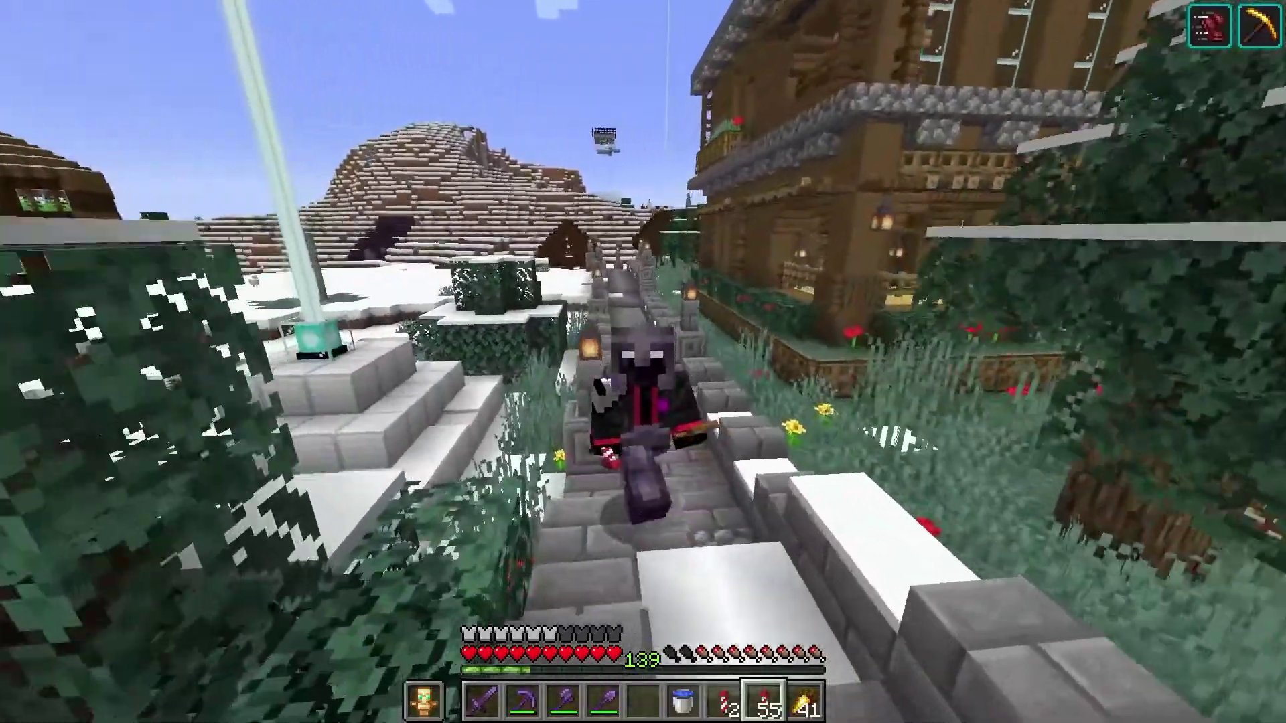
- Climb the snowy steps over the beacon pedestal and out onto the snowy slope
{"action": "key", "text": "s"}
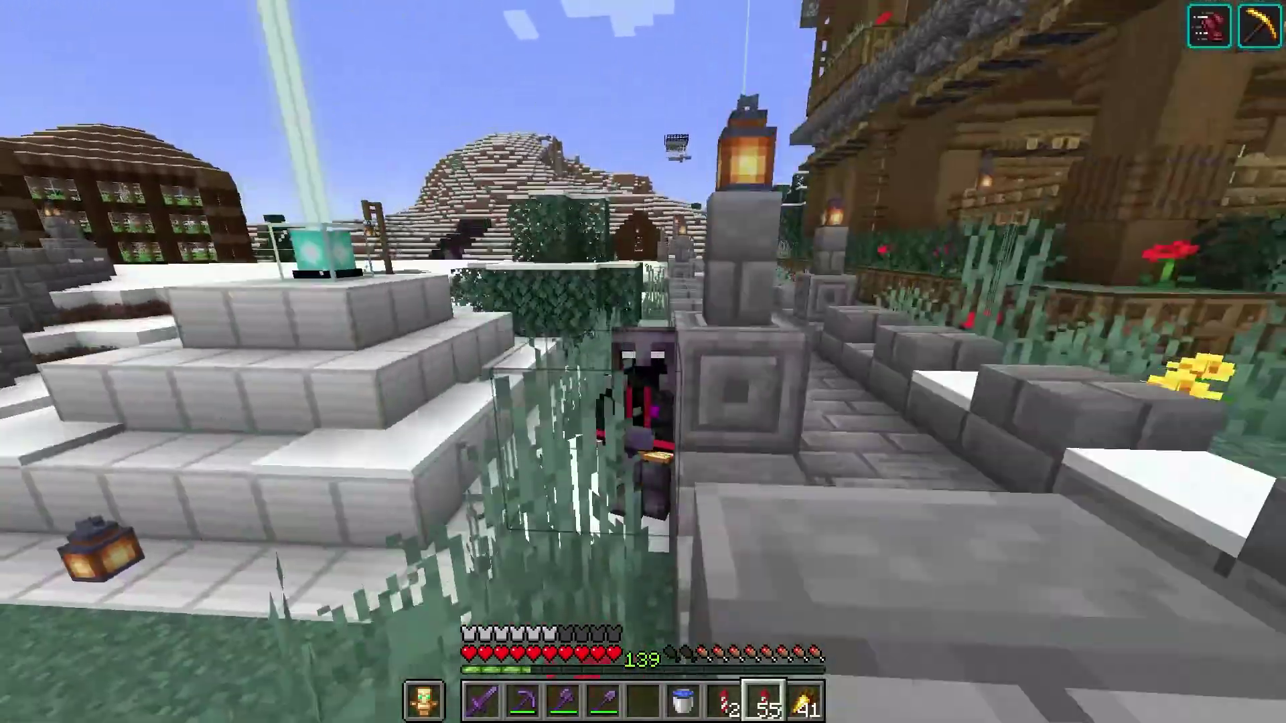
{"action": "key", "text": "s"}
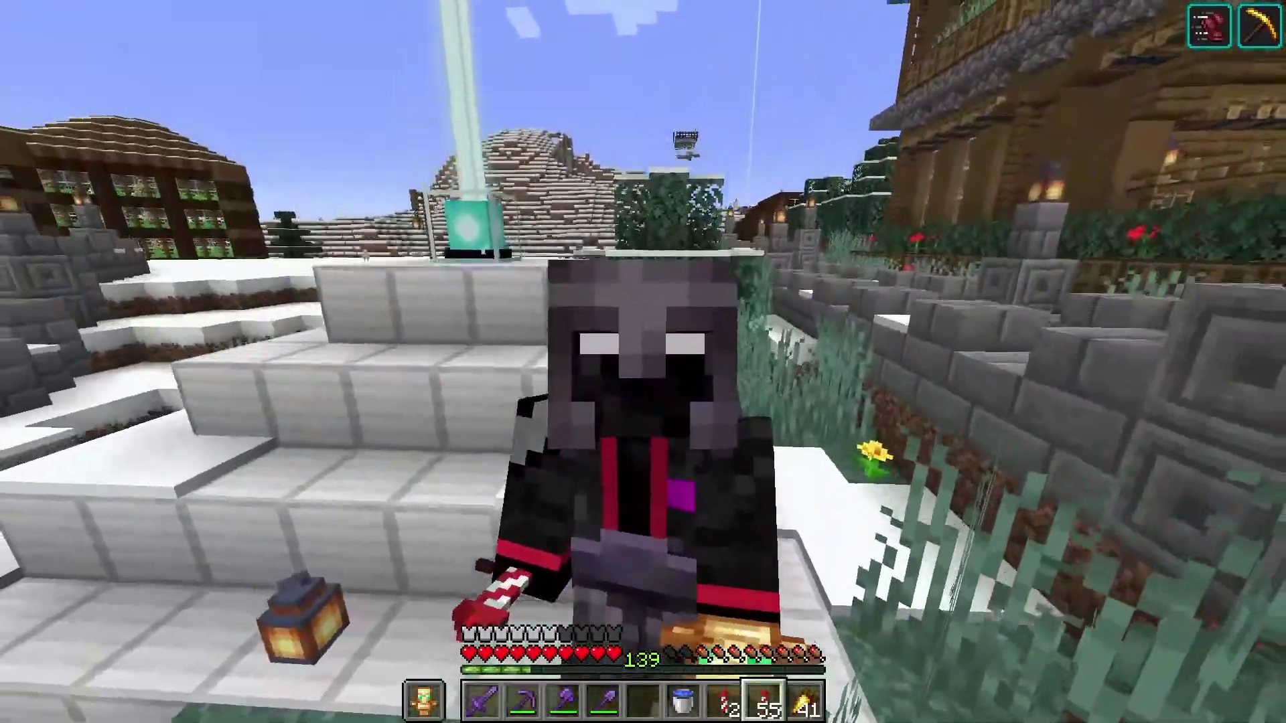
{"action": "key", "text": "s"}
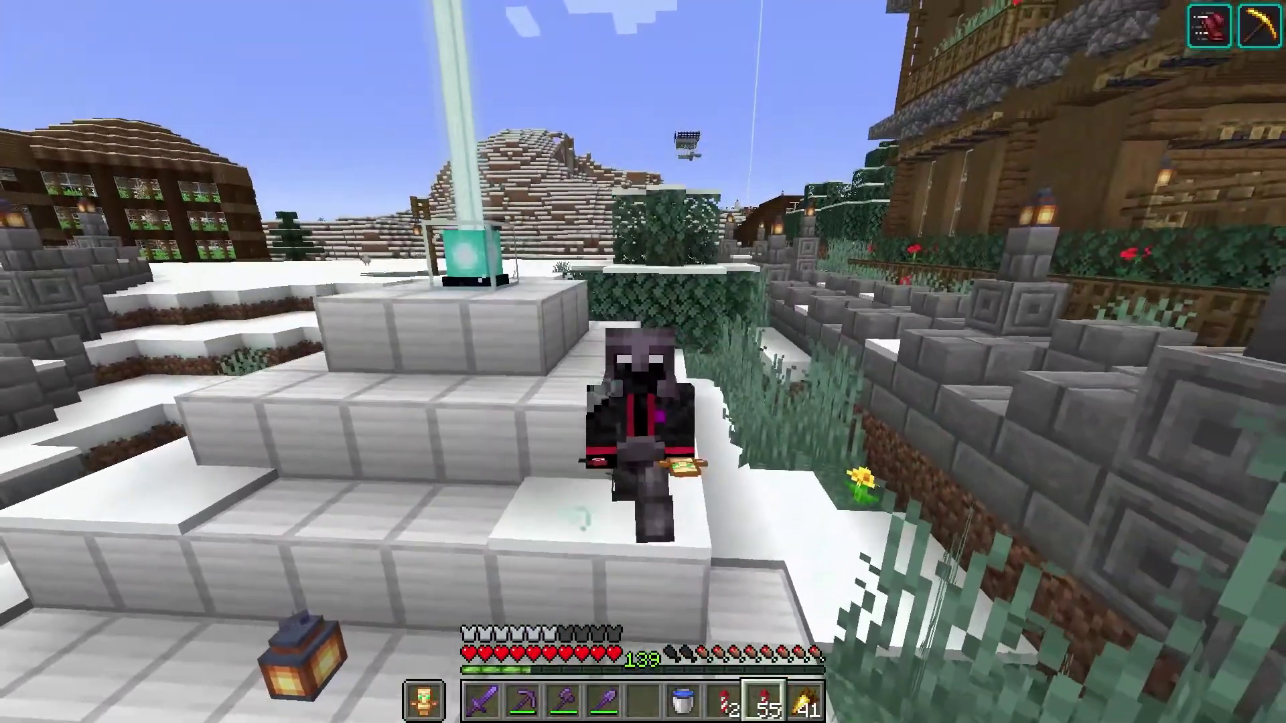
{"action": "key", "text": "s"}
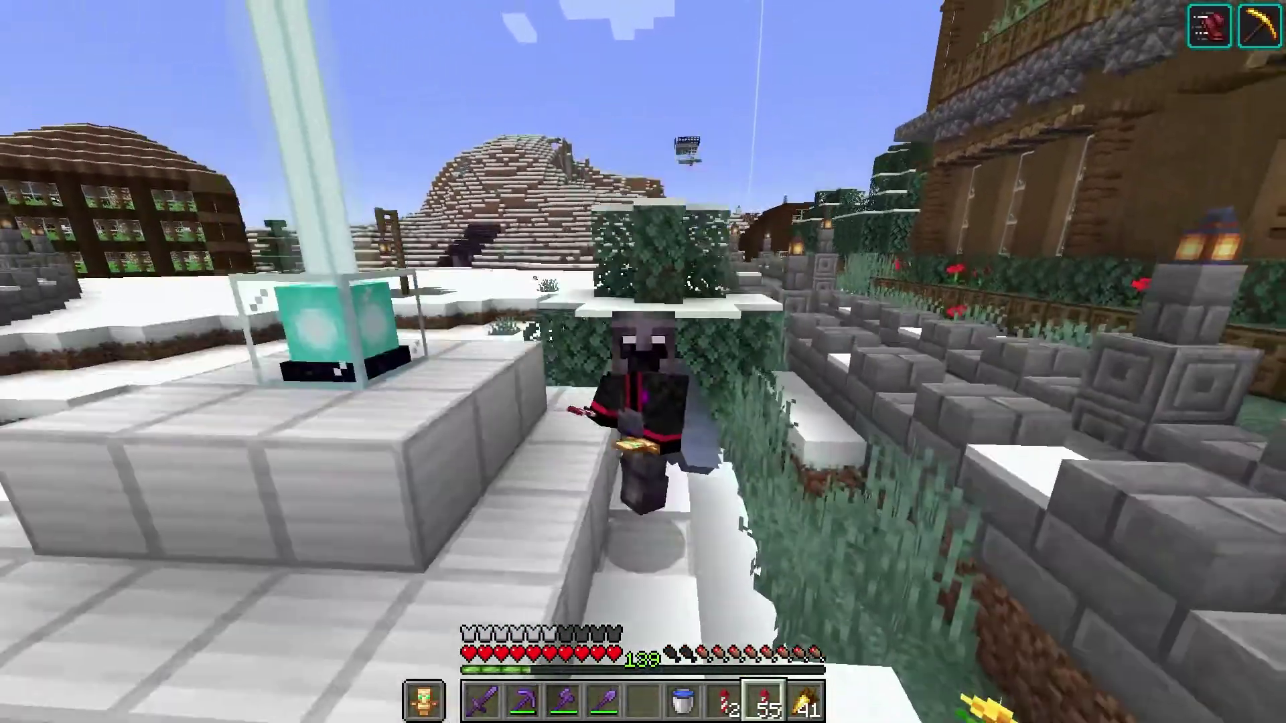
{"action": "key", "text": "s"}
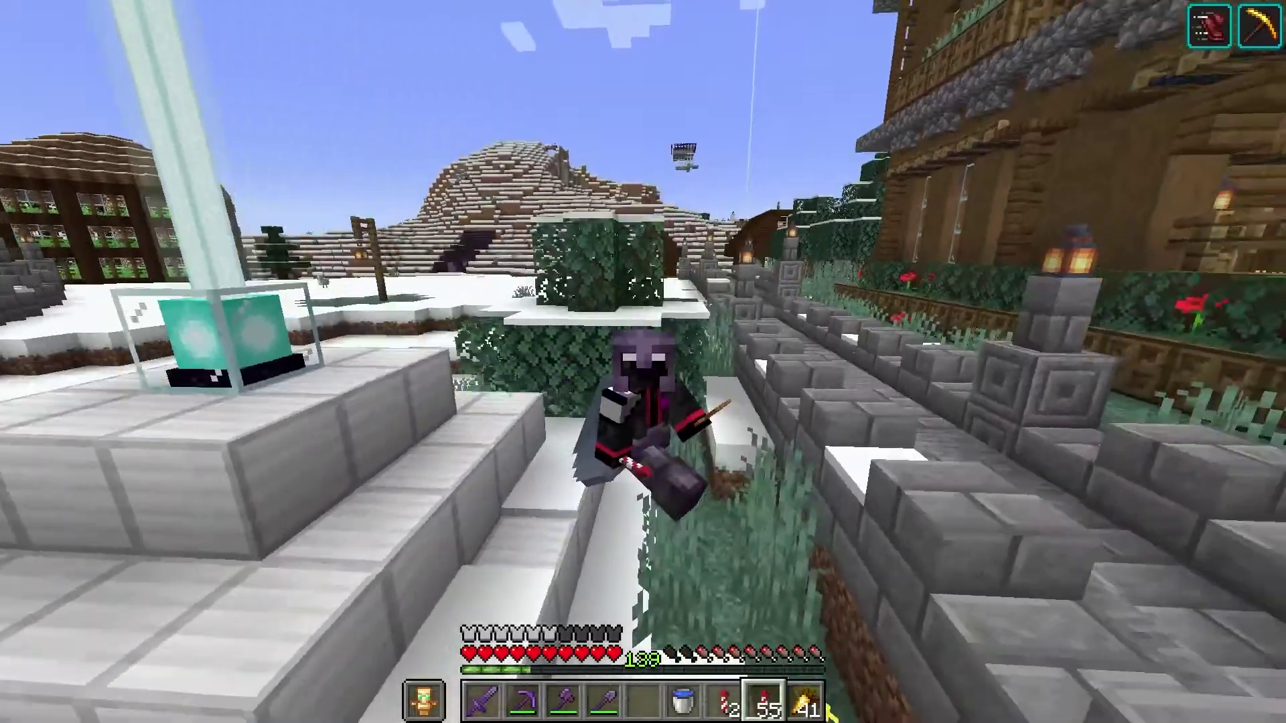
{"action": "key", "text": "s"}
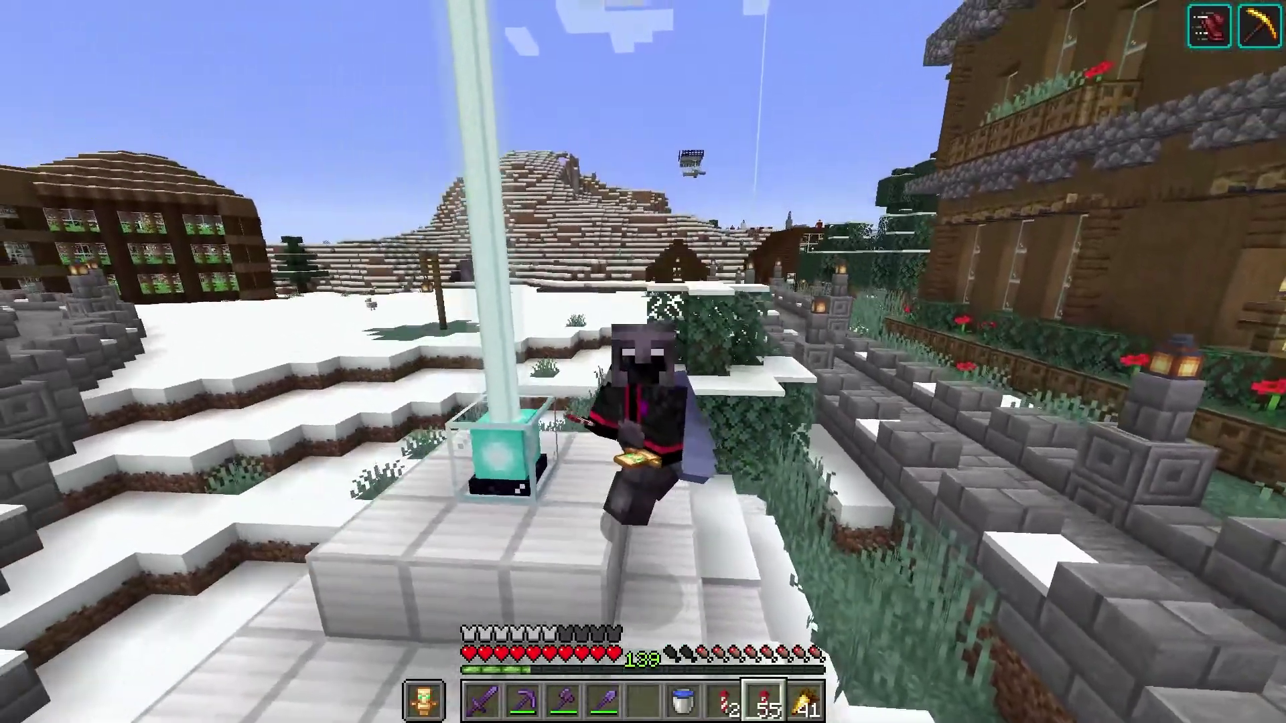
{"action": "key", "text": "s"}
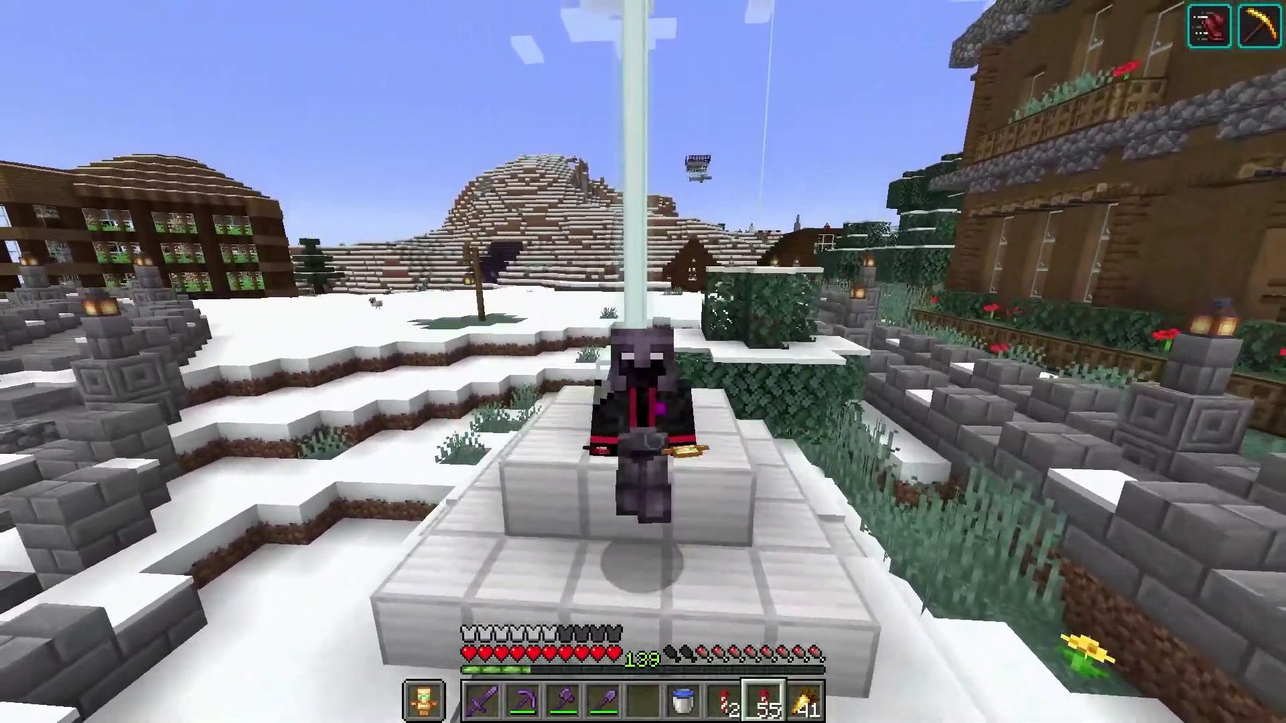
{"action": "key", "text": "s"}
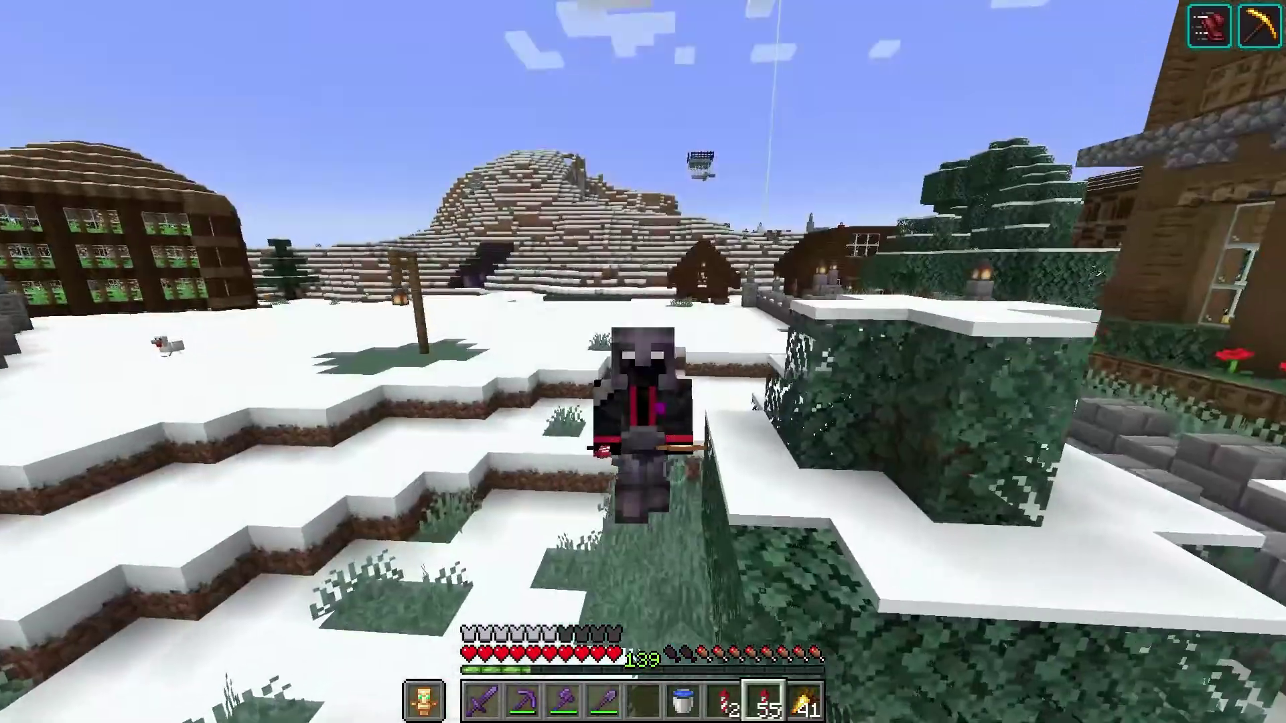
{"action": "key", "text": "s"}
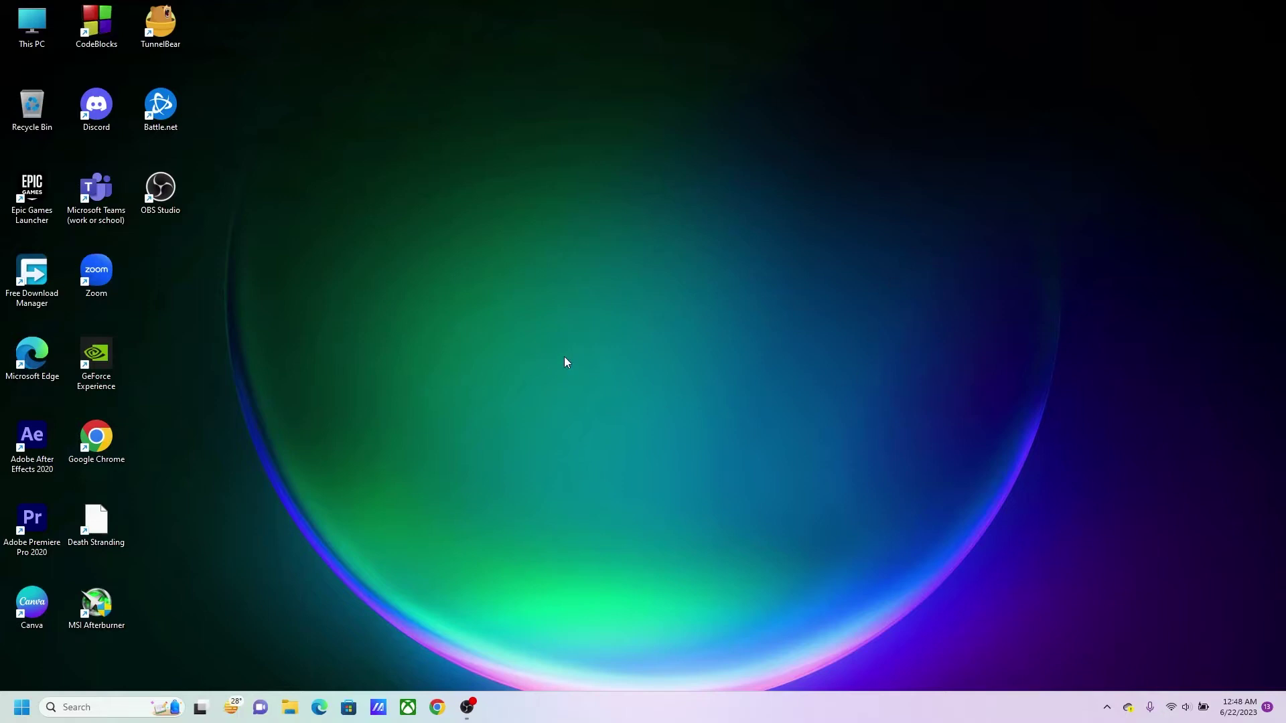
- Show the NVIDIA Settings tray menu offering NVIDIA Control Panel and GeForce Experience
{"action": "left_click", "coordinate": [1107, 709]}
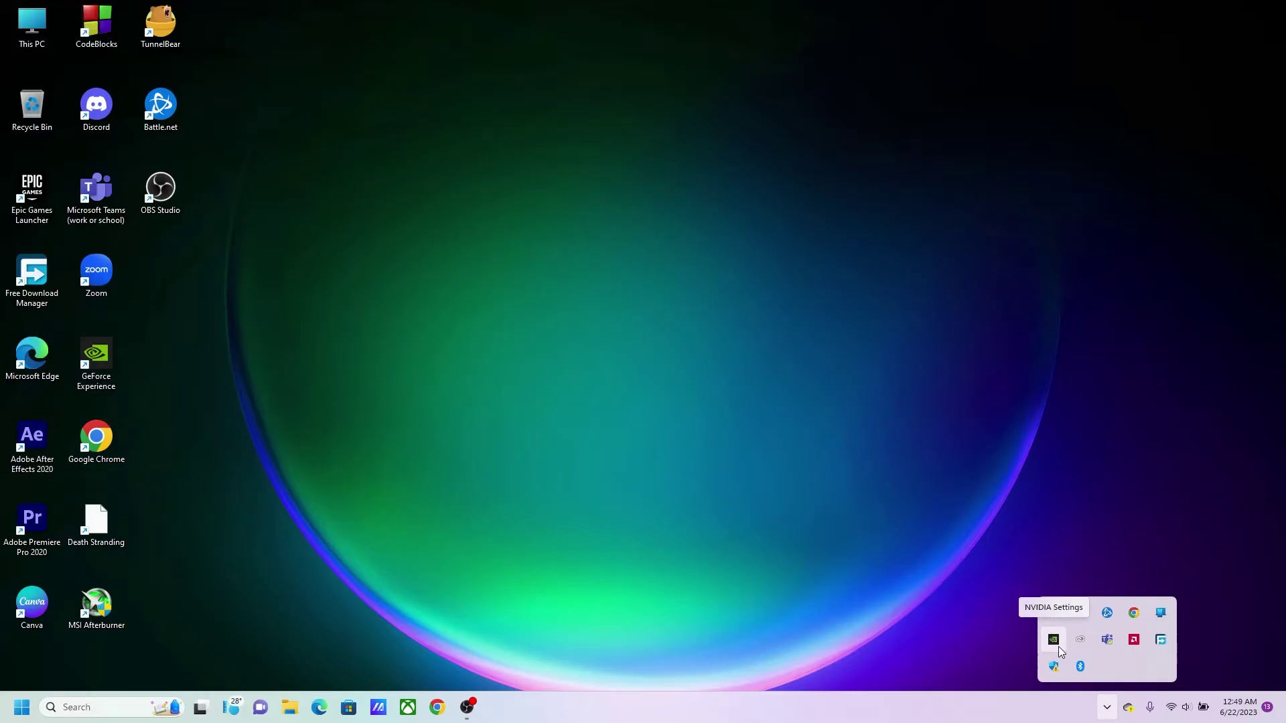
{"action": "left_click", "coordinate": [1058, 647]}
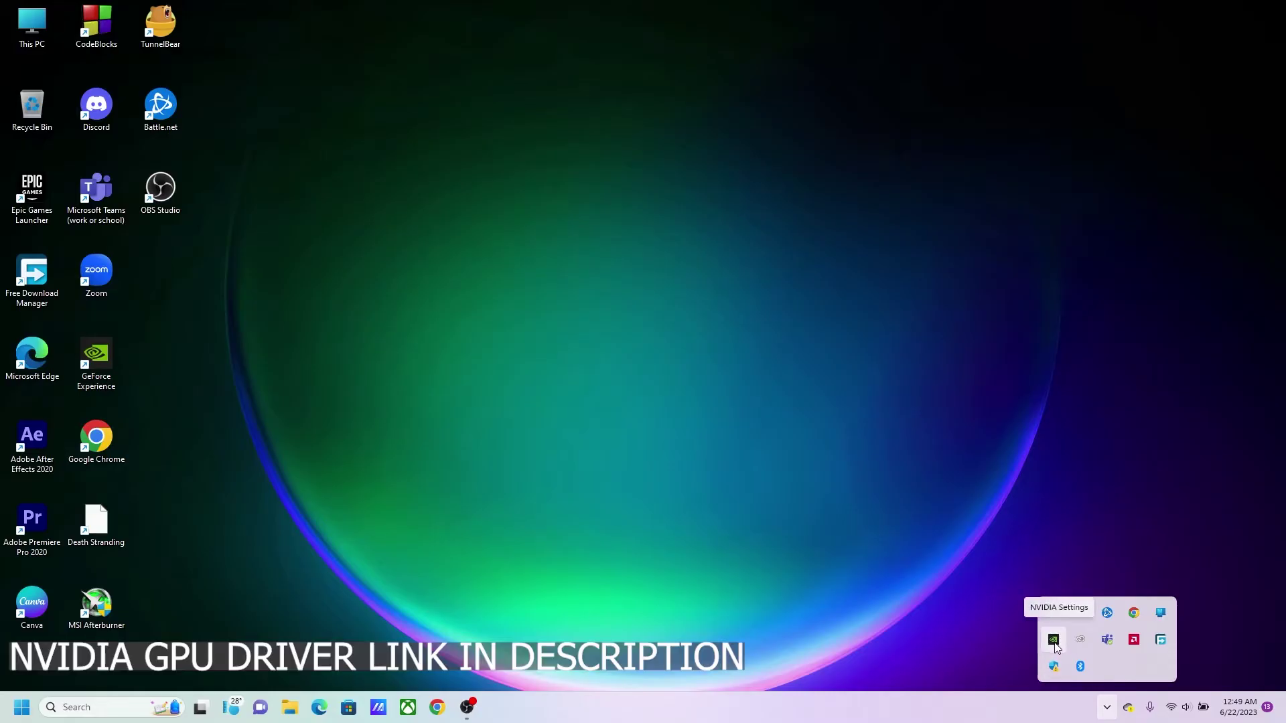
{"action": "right_click", "coordinate": [1054, 641]}
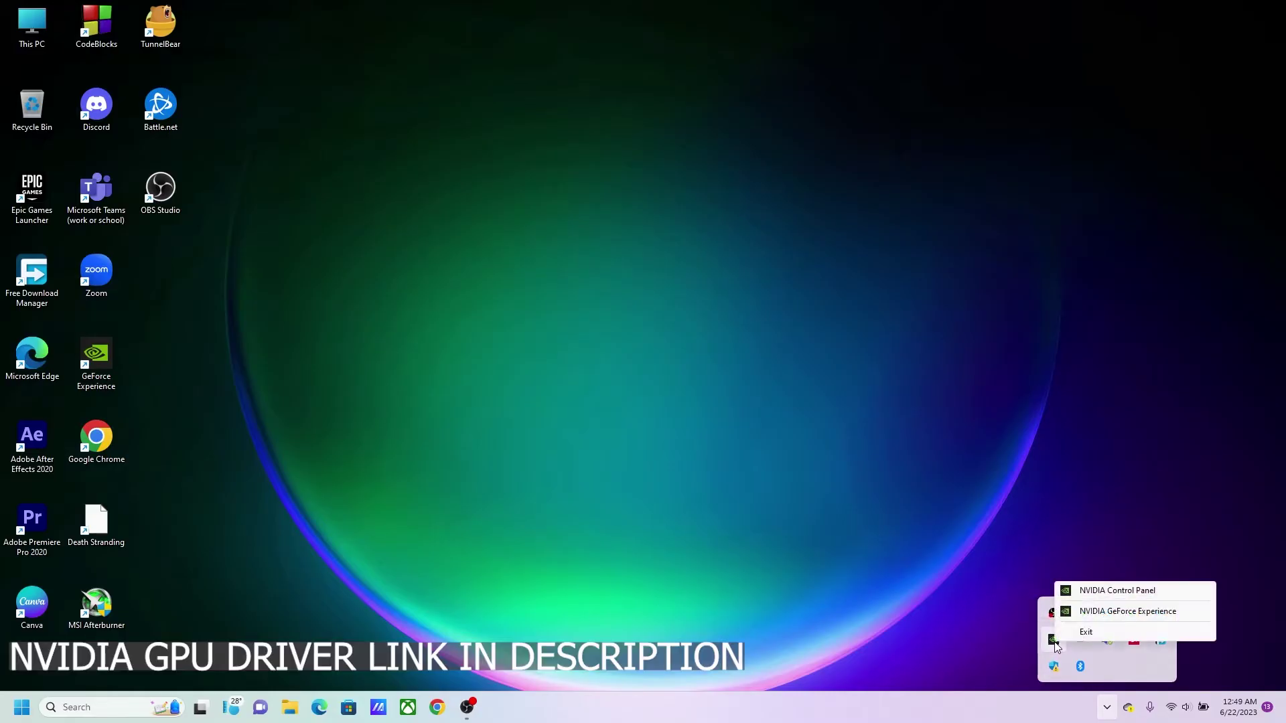
- Launch NVIDIA Control Panel, switch Manage 3D Settings to Program Settings, and list programs to add
{"action": "left_click", "coordinate": [1147, 592]}
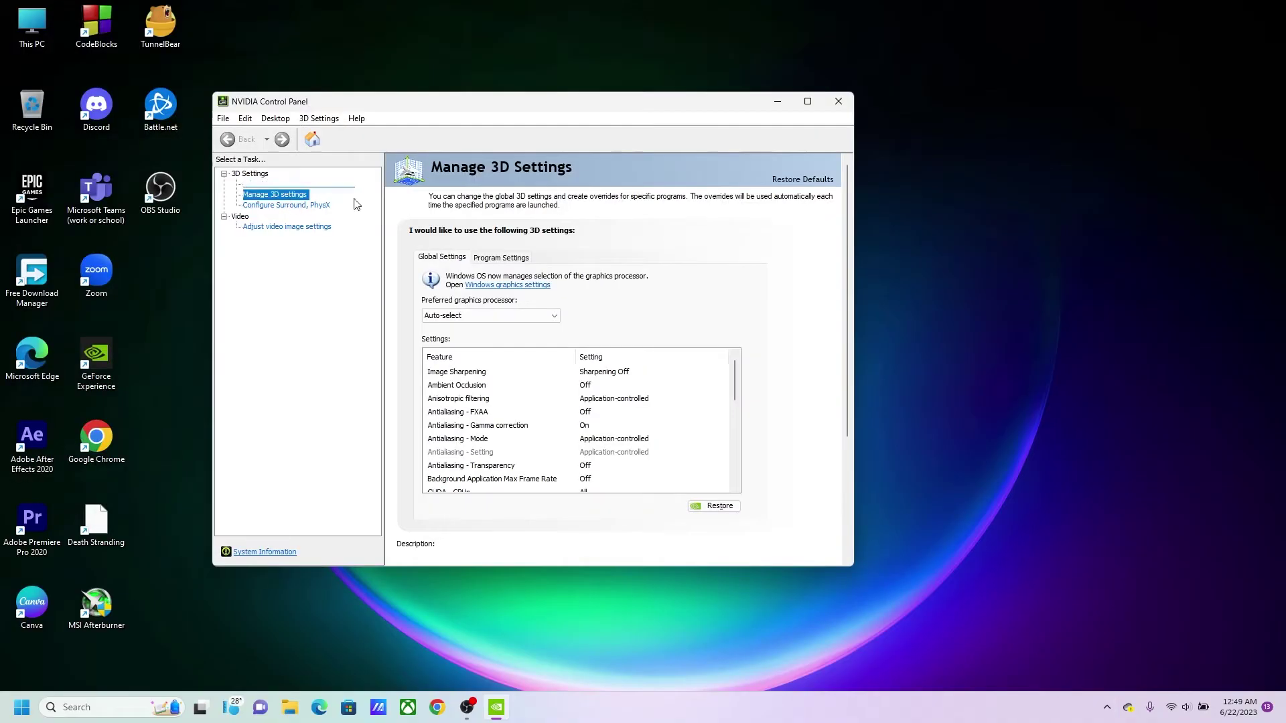
{"action": "left_click", "coordinate": [491, 258]}
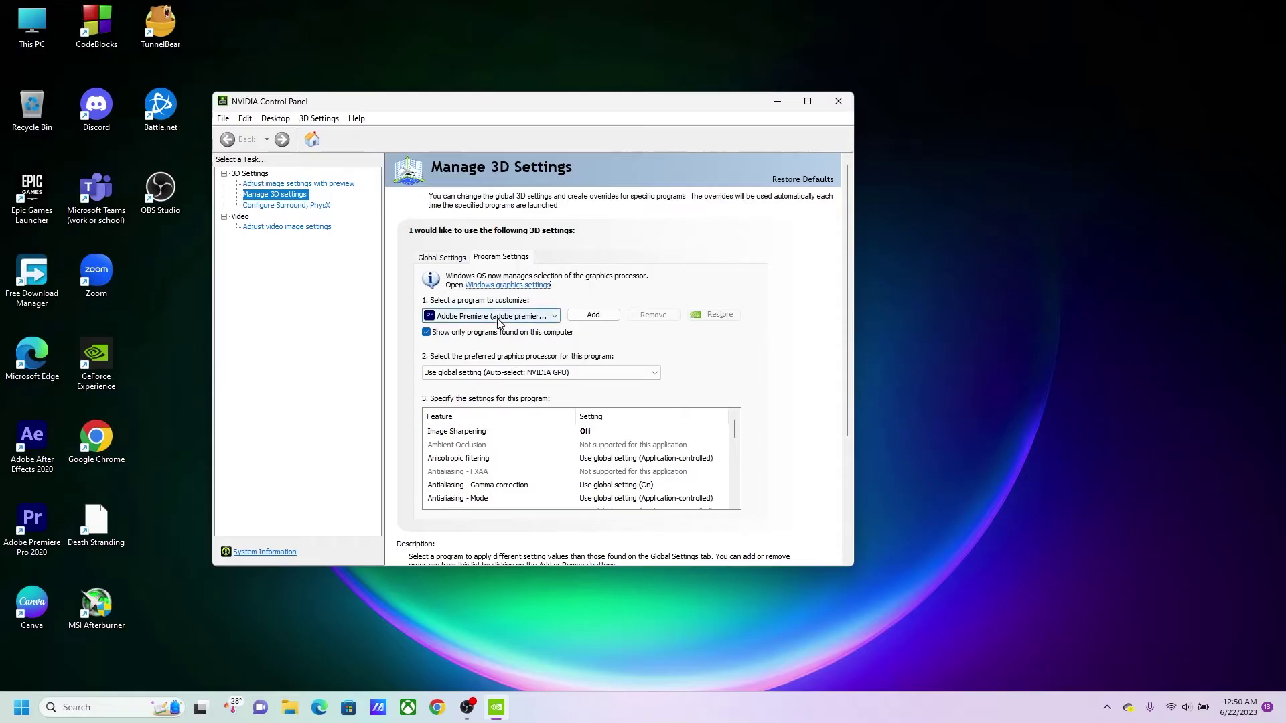
{"action": "left_click", "coordinate": [593, 314]}
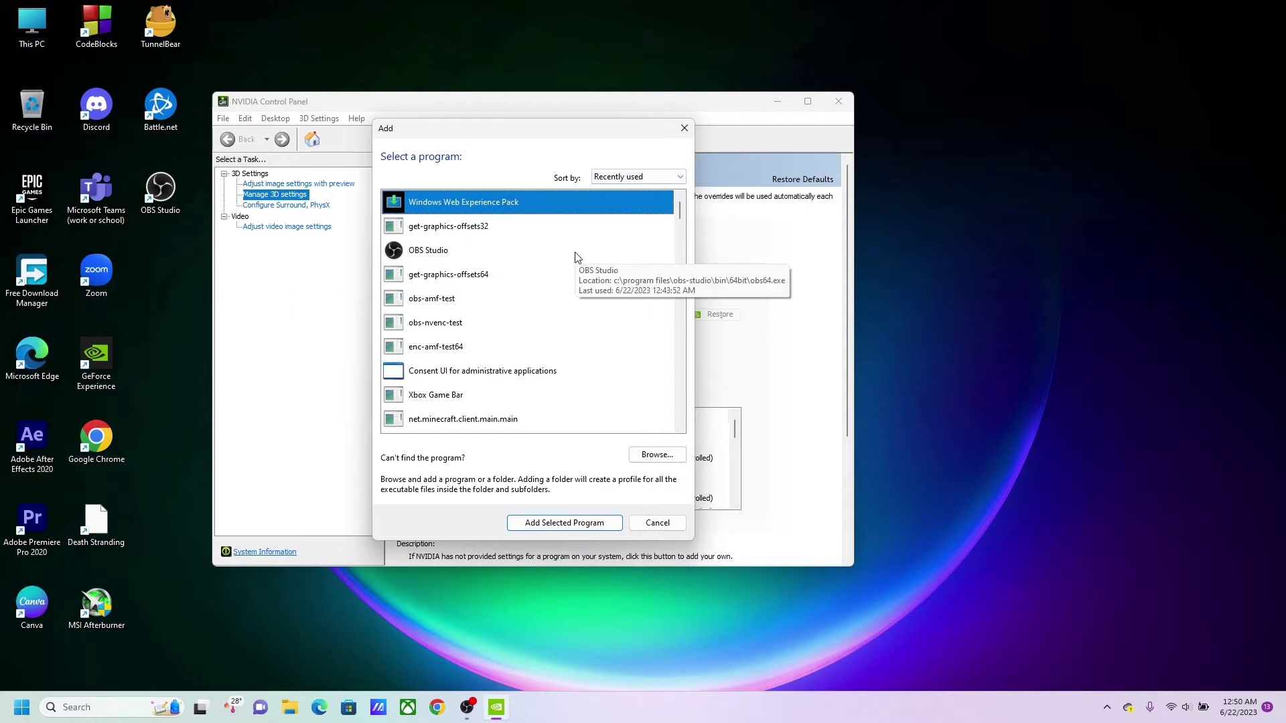
- Add Java(TM) Platform SE binary from the program list
{"action": "scroll", "coordinate": [576, 258], "scroll_direction": "down", "scroll_amount": 10}
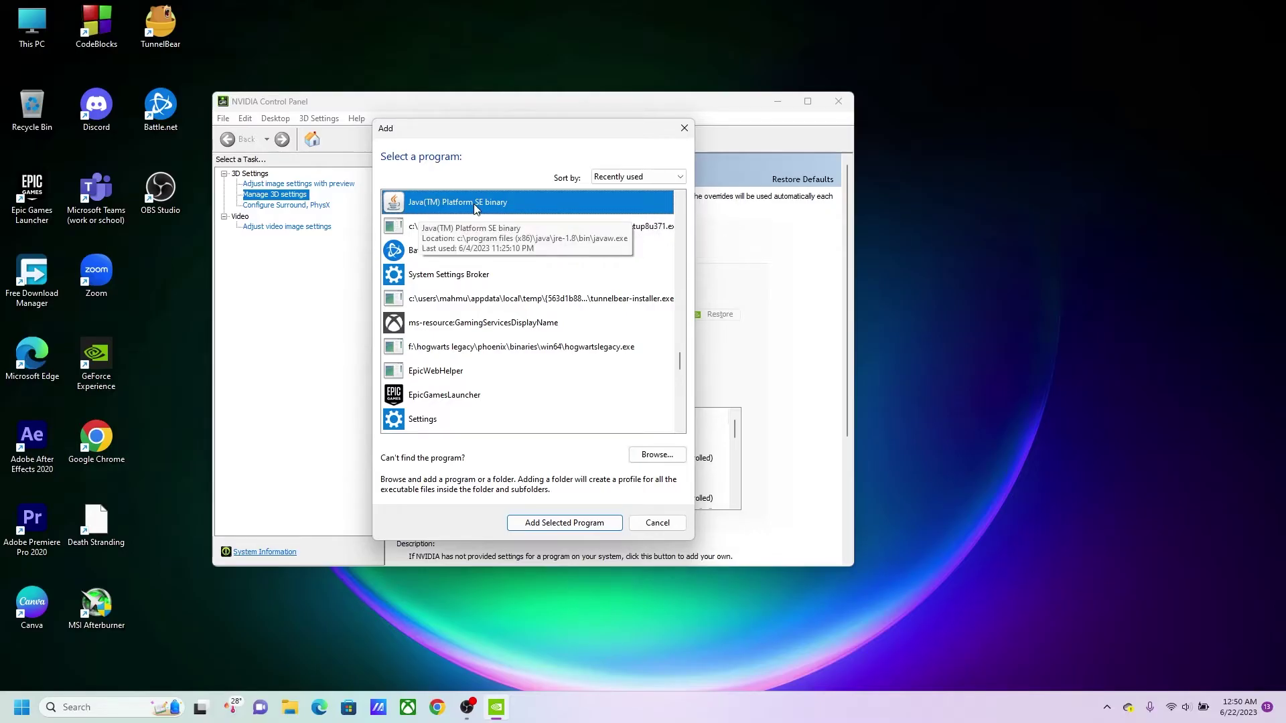
{"action": "left_click", "coordinate": [580, 525]}
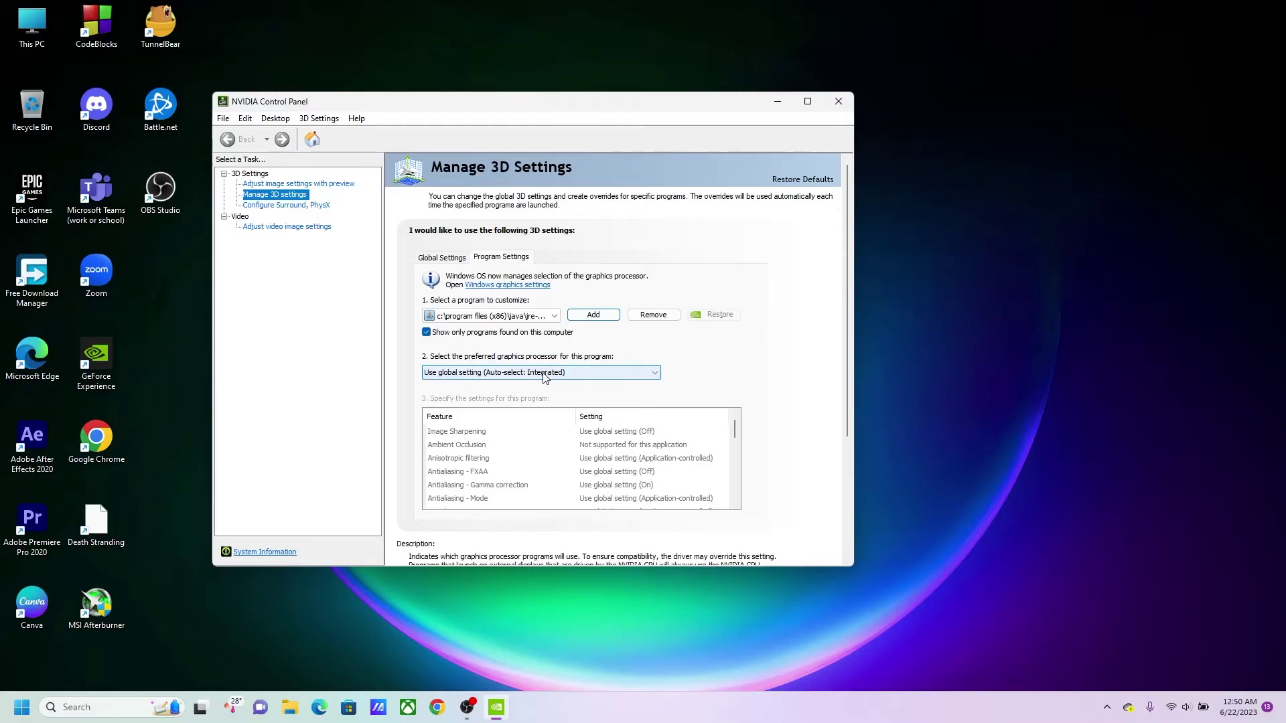
- Set Java's preferred graphics processor to High-performance NVIDIA processor, then view Global Settings
{"action": "left_click", "coordinate": [491, 372]}
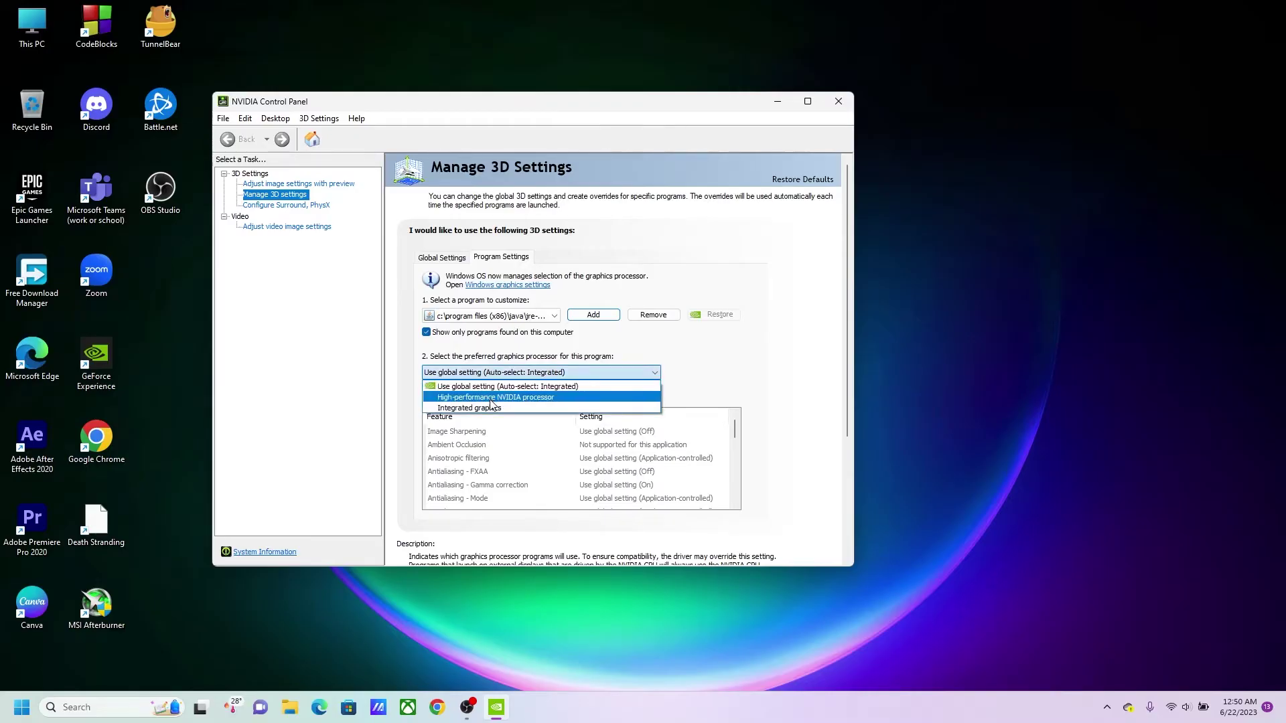
{"action": "left_click", "coordinate": [491, 398]}
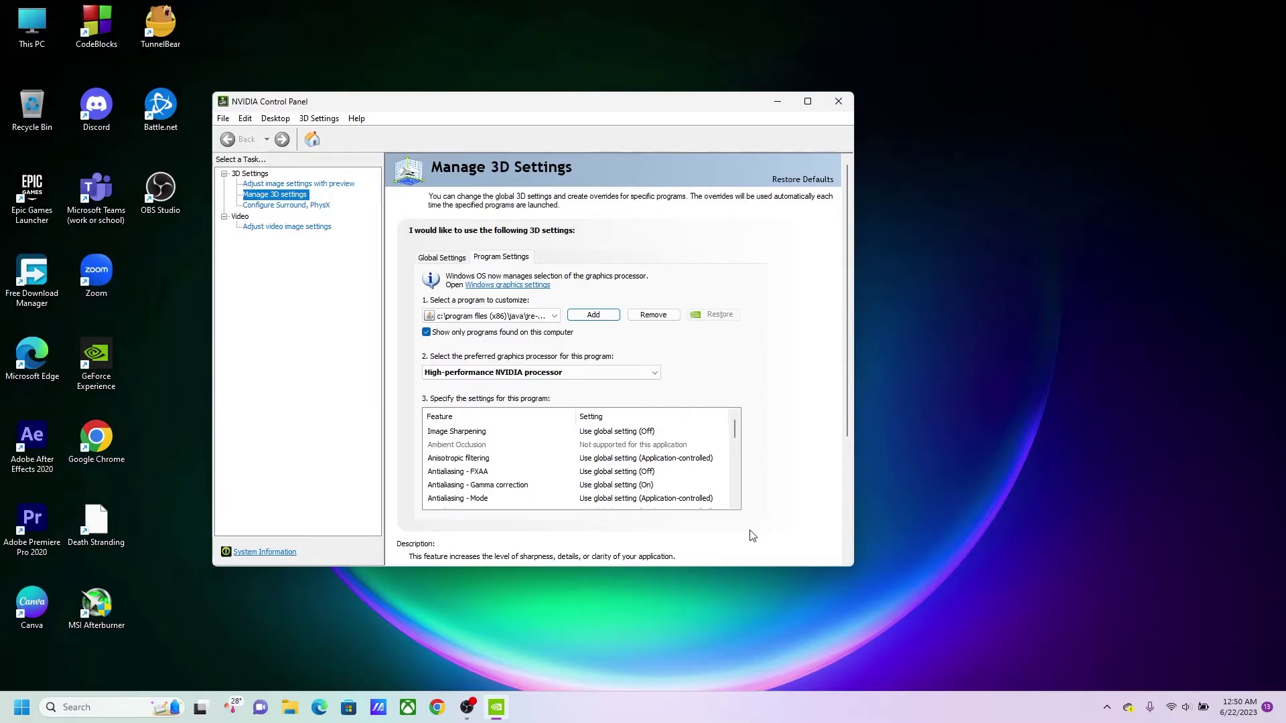
{"action": "left_click", "coordinate": [572, 375]}
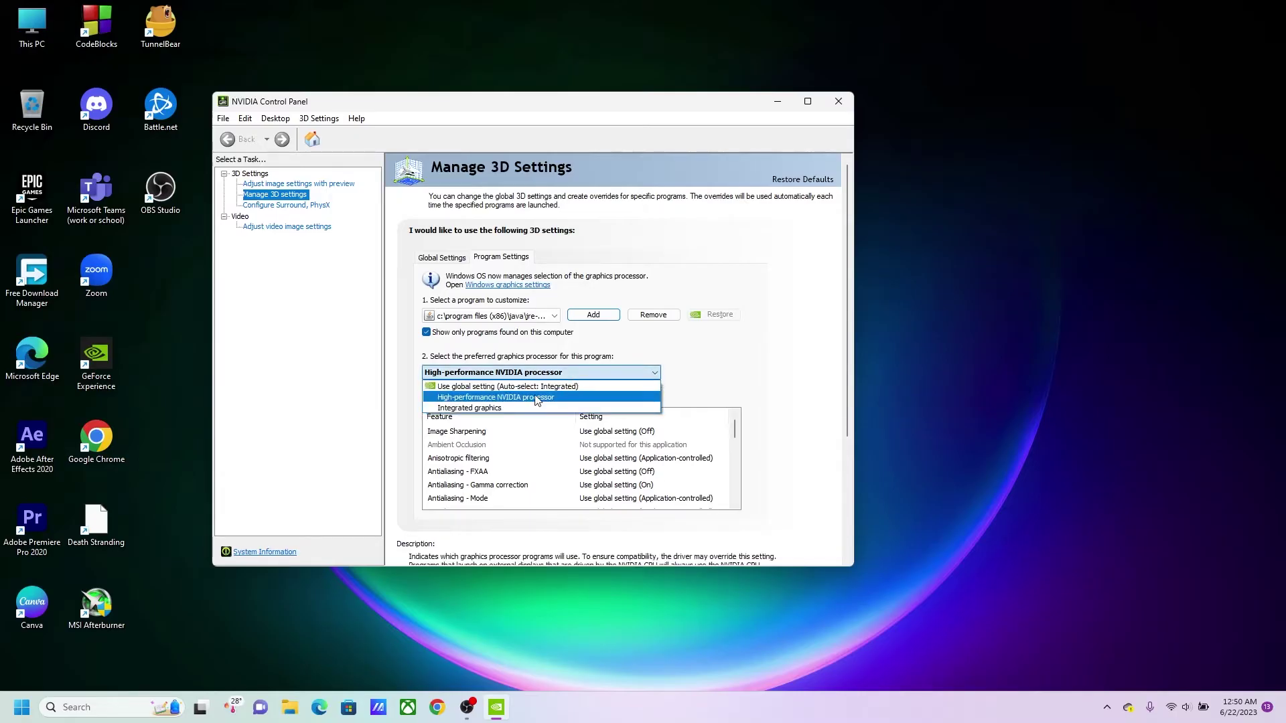
{"action": "left_click", "coordinate": [535, 399]}
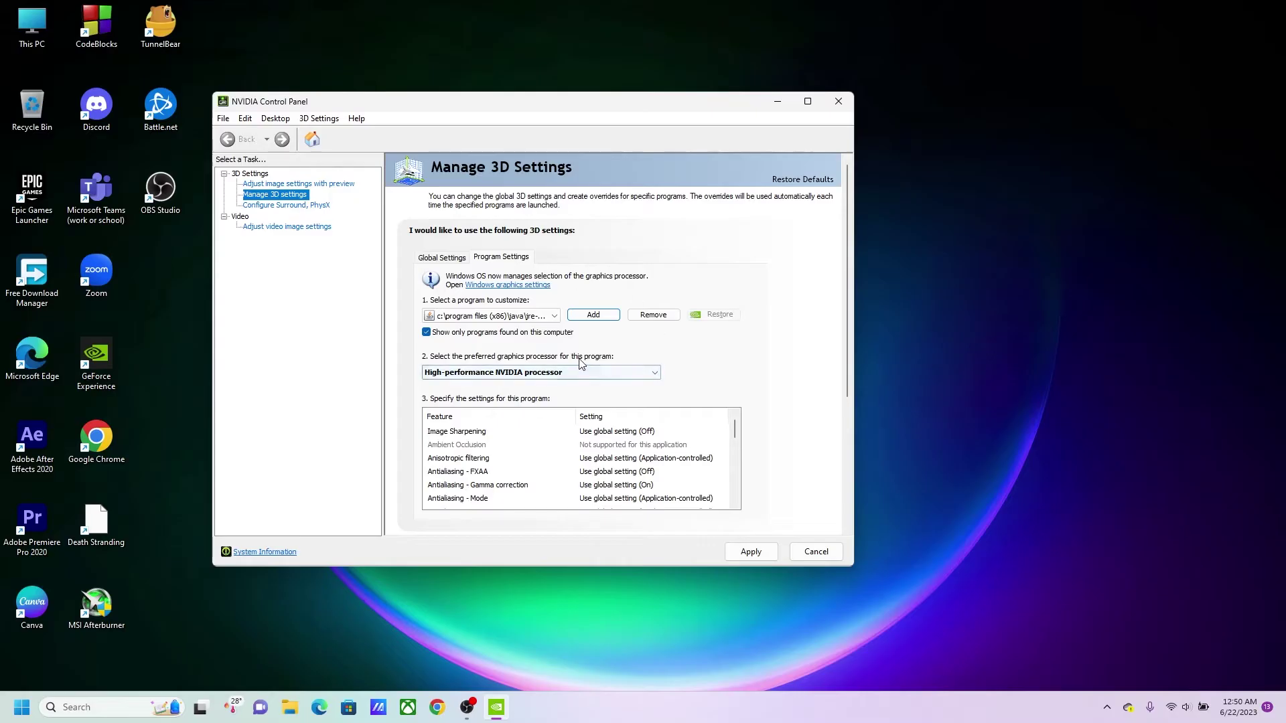
{"action": "left_click", "coordinate": [448, 260]}
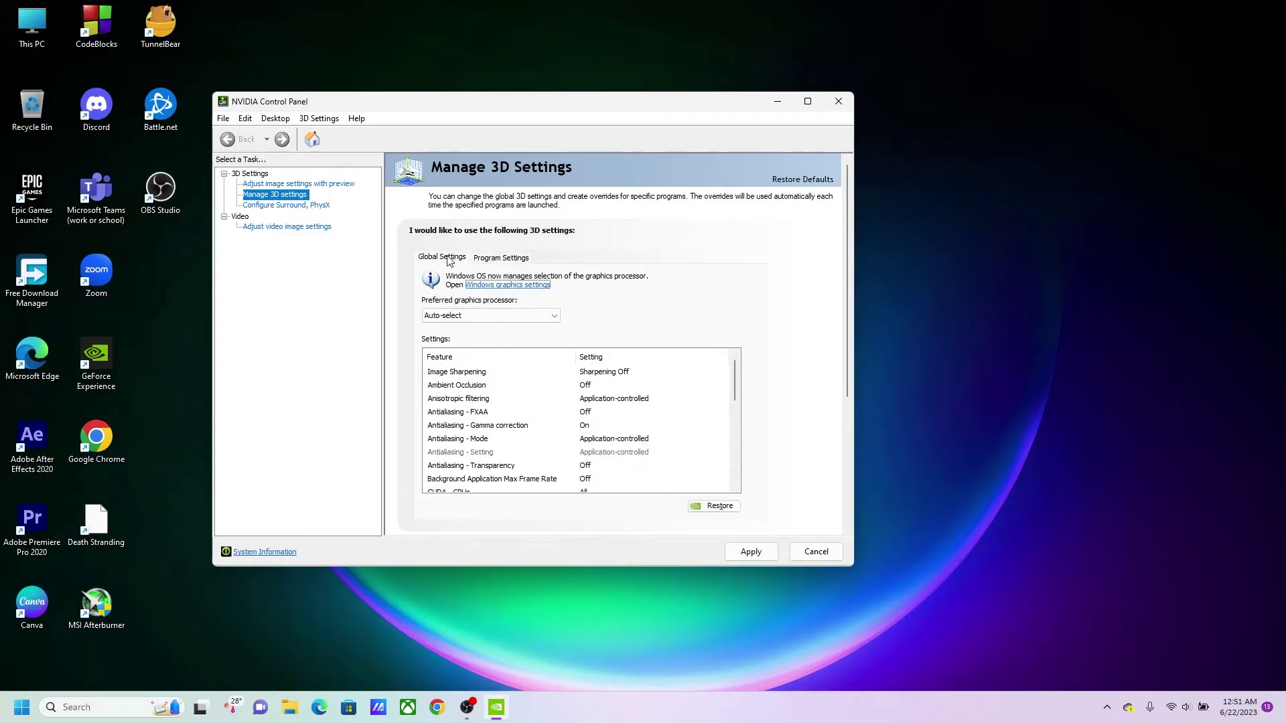
{"action": "left_click", "coordinate": [482, 315]}
{"action": "left_click", "coordinate": [487, 342]}
{"action": "left_click", "coordinate": [488, 315]}
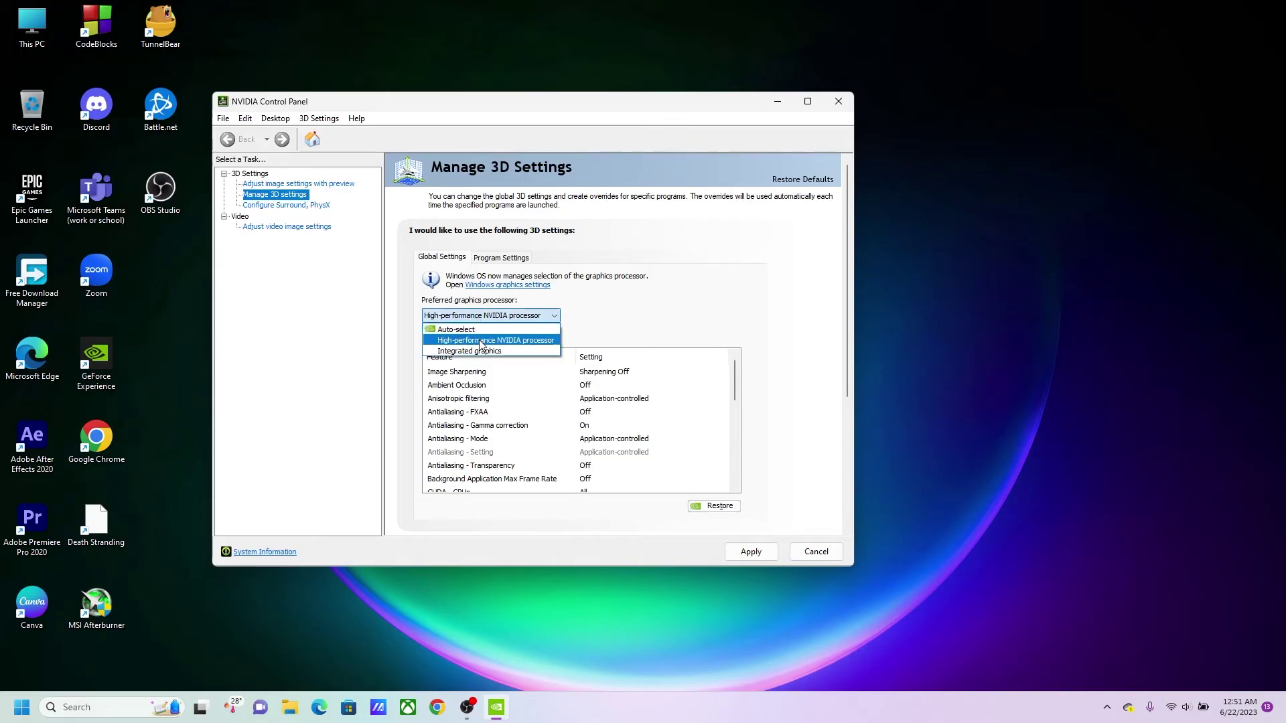
{"action": "left_click", "coordinate": [479, 340]}
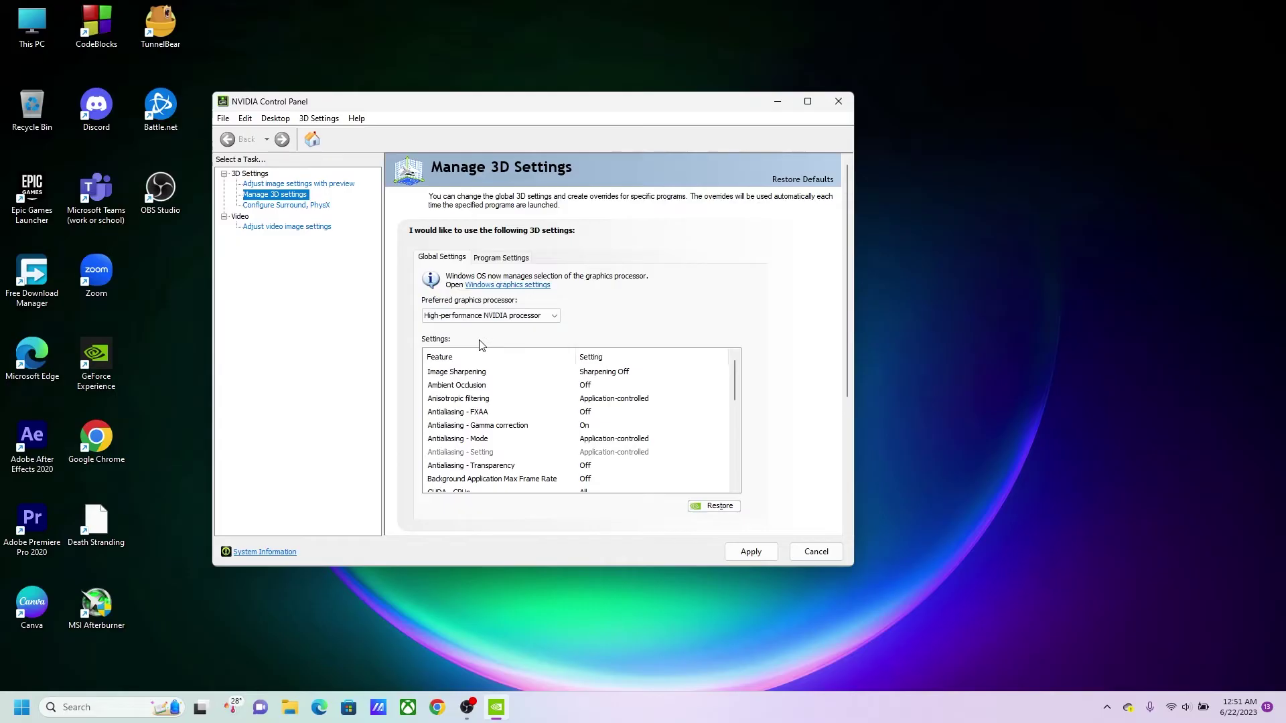
{"action": "scroll", "coordinate": [522, 323], "scroll_direction": "up", "scroll_amount": 1}
- Return to Program Settings, check the customized programs, and browse the Add list without adding anything
{"action": "left_click", "coordinate": [502, 258]}
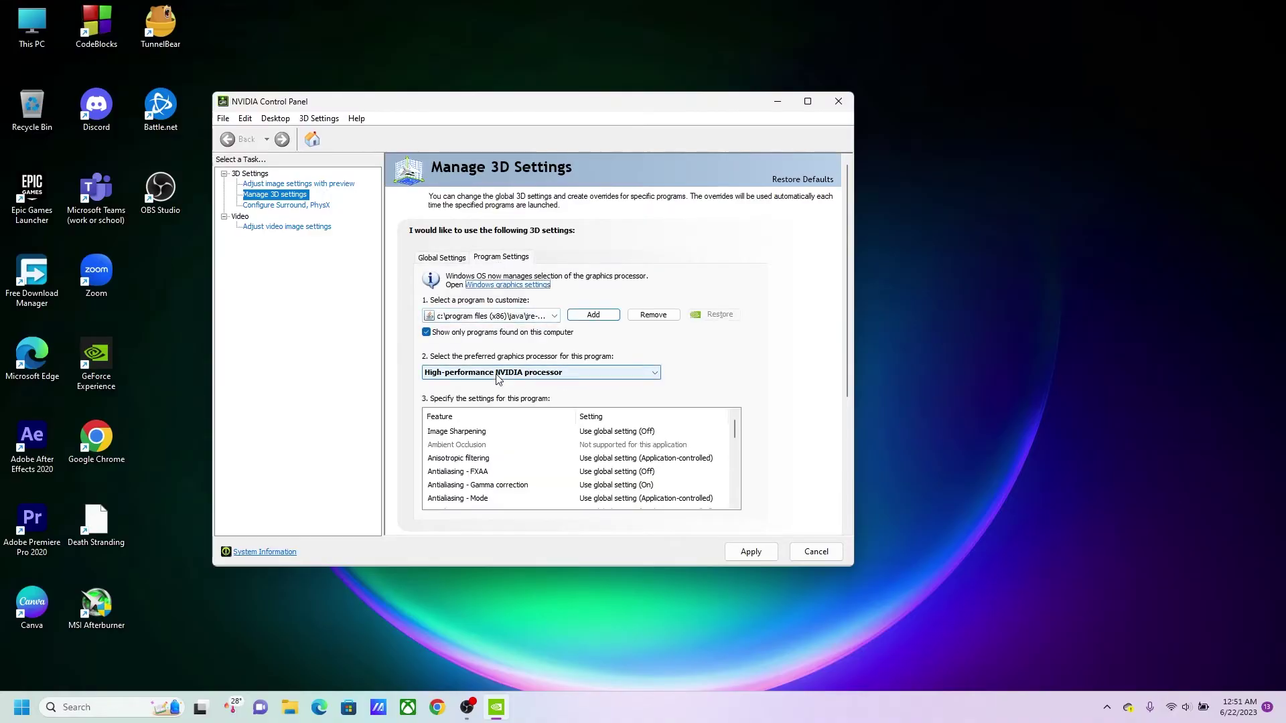
{"action": "left_click", "coordinate": [541, 316]}
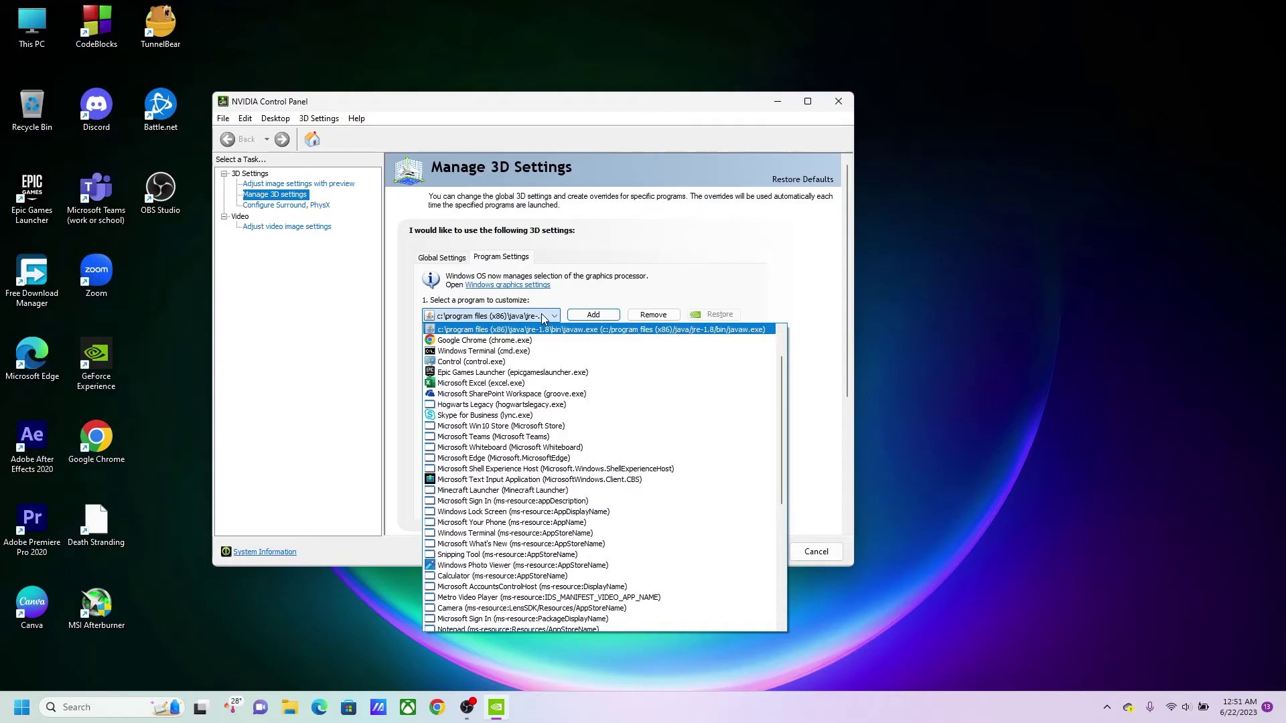
{"action": "left_click", "coordinate": [592, 315]}
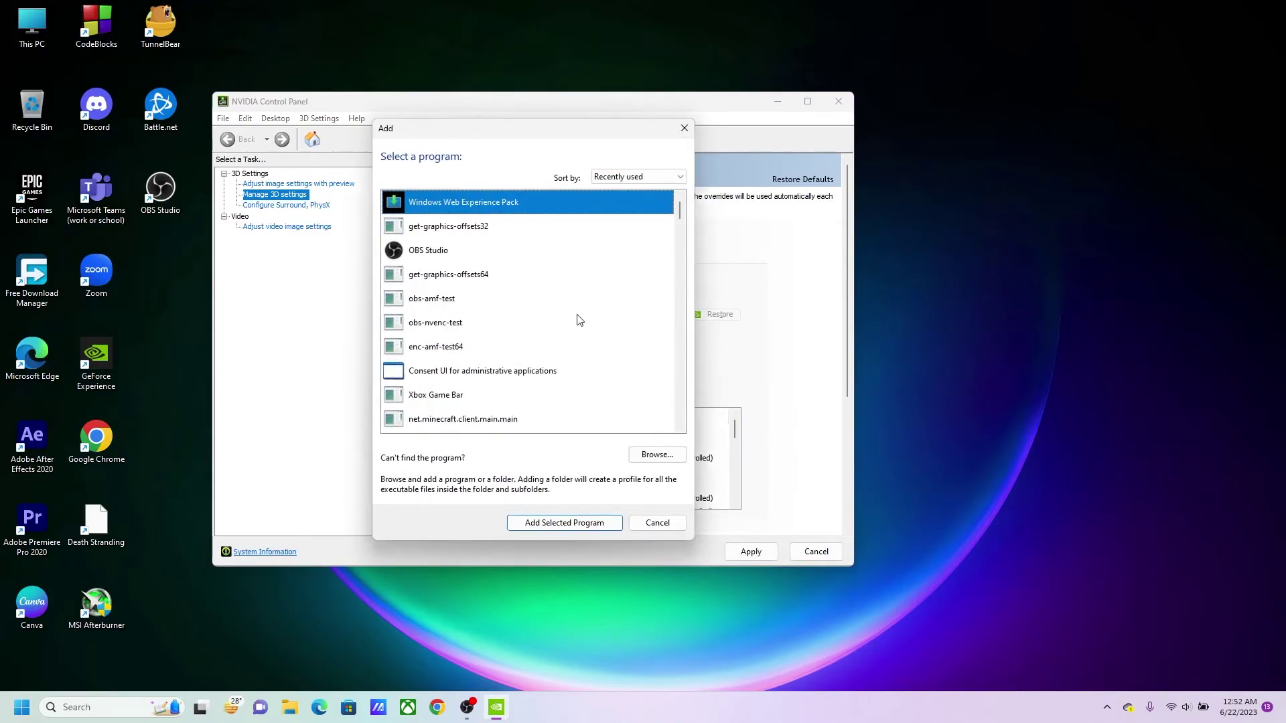
{"action": "scroll", "coordinate": [532, 359], "scroll_direction": "down", "scroll_amount": 3}
{"action": "scroll", "coordinate": [539, 373], "scroll_direction": "down", "scroll_amount": 5}
{"action": "scroll", "coordinate": [539, 373], "scroll_direction": "down", "scroll_amount": 4}
{"action": "scroll", "coordinate": [549, 373], "scroll_direction": "down", "scroll_amount": 4}
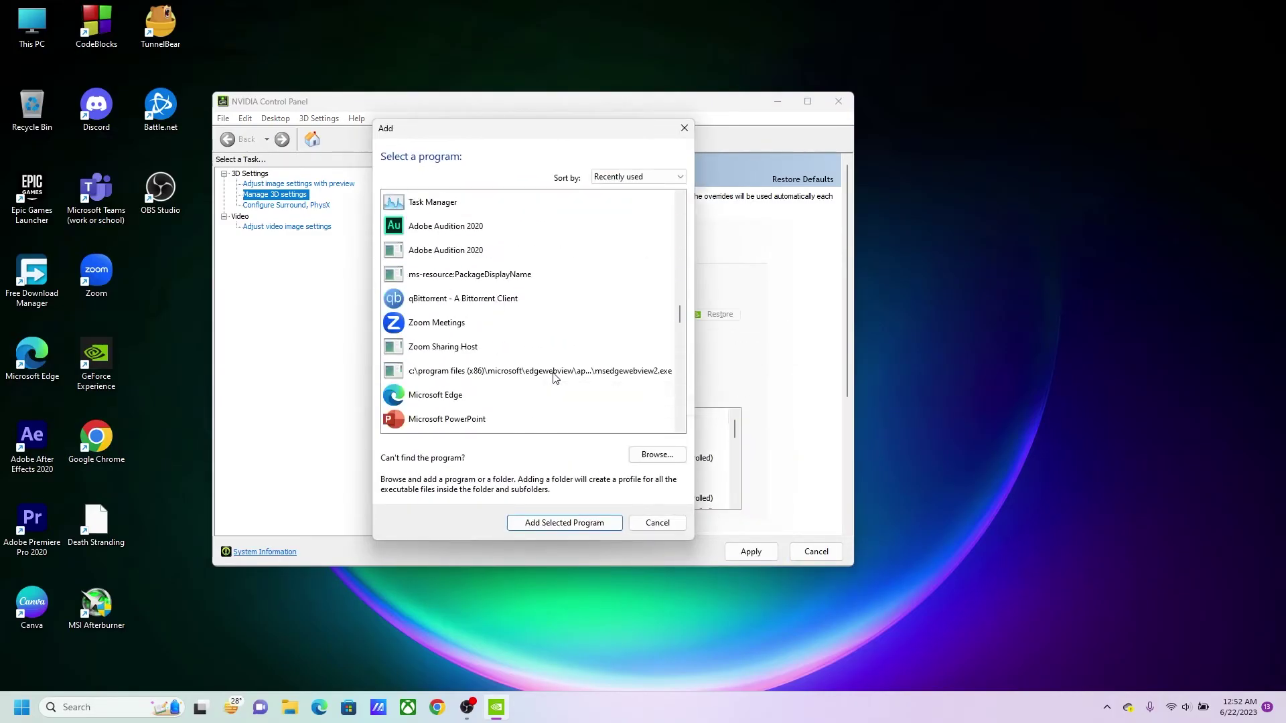
{"action": "scroll", "coordinate": [555, 377], "scroll_direction": "down", "scroll_amount": 2}
{"action": "scroll", "coordinate": [568, 381], "scroll_direction": "down", "scroll_amount": 4}
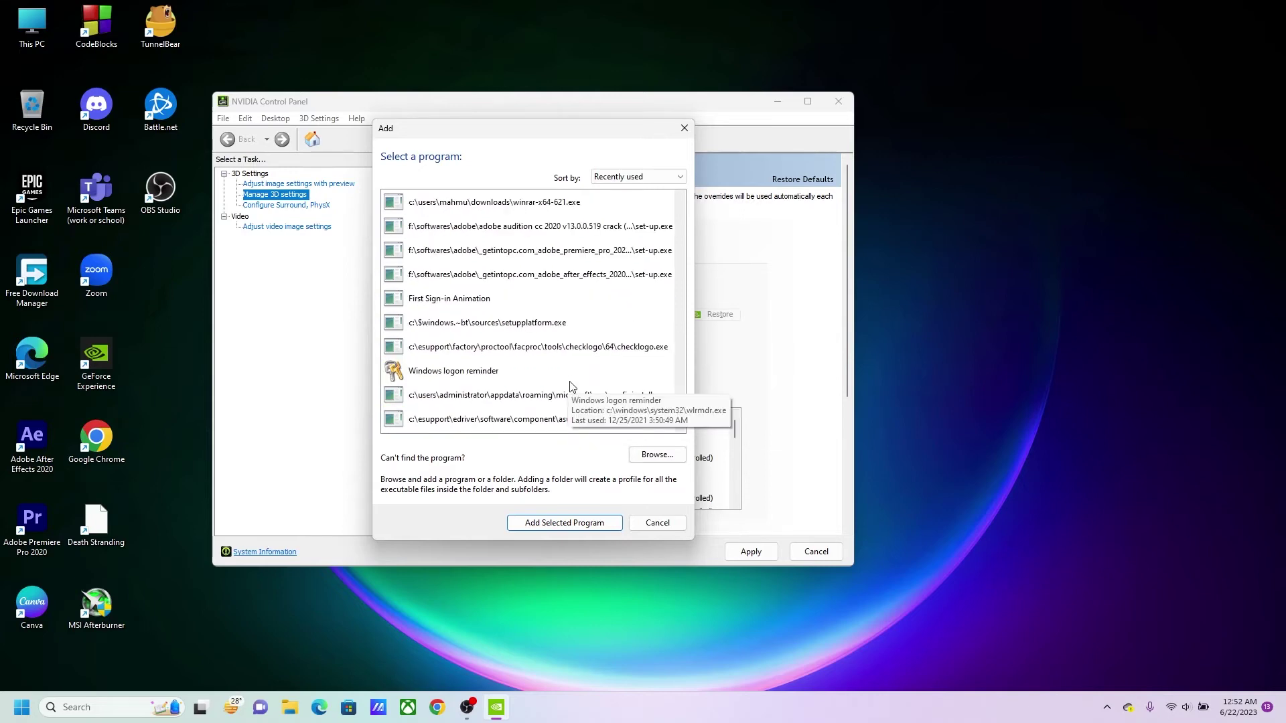
{"action": "key", "text": "Escape"}
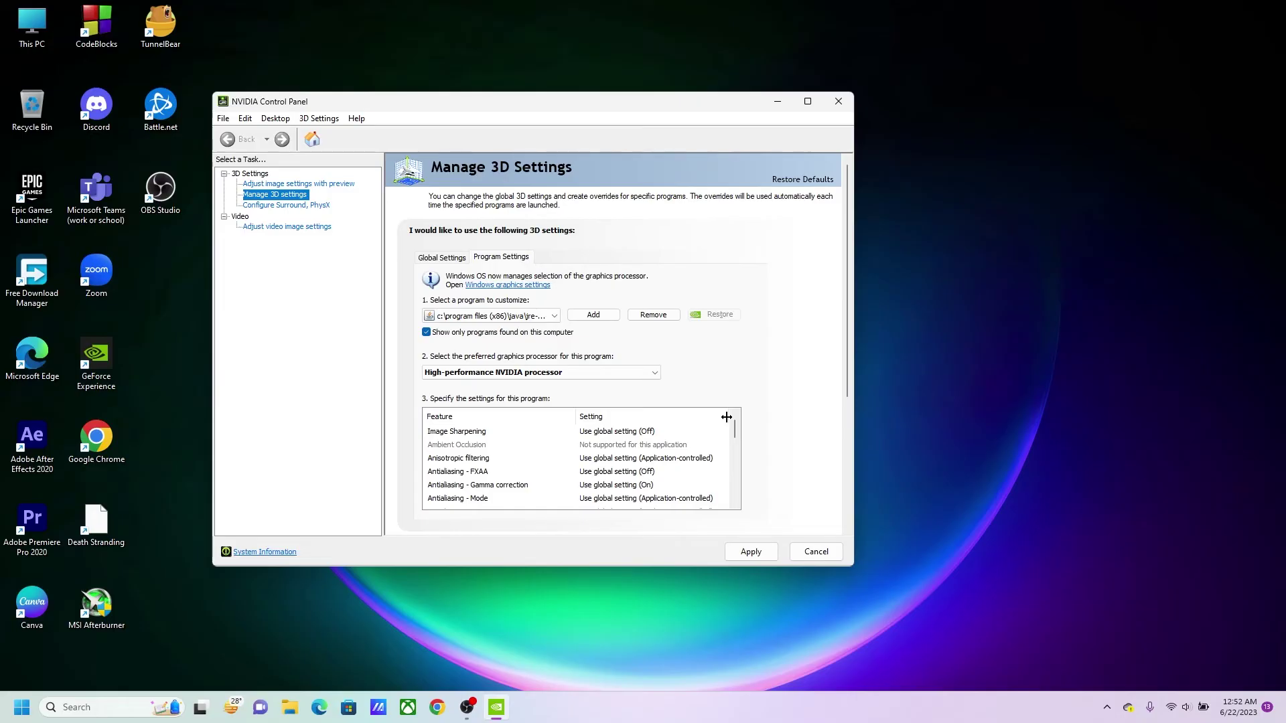
- Scroll through the Add program list looking for Minecraft Launcher
{"action": "left_click", "coordinate": [597, 315]}
{"action": "scroll", "coordinate": [556, 381], "scroll_direction": "down", "scroll_amount": 5}
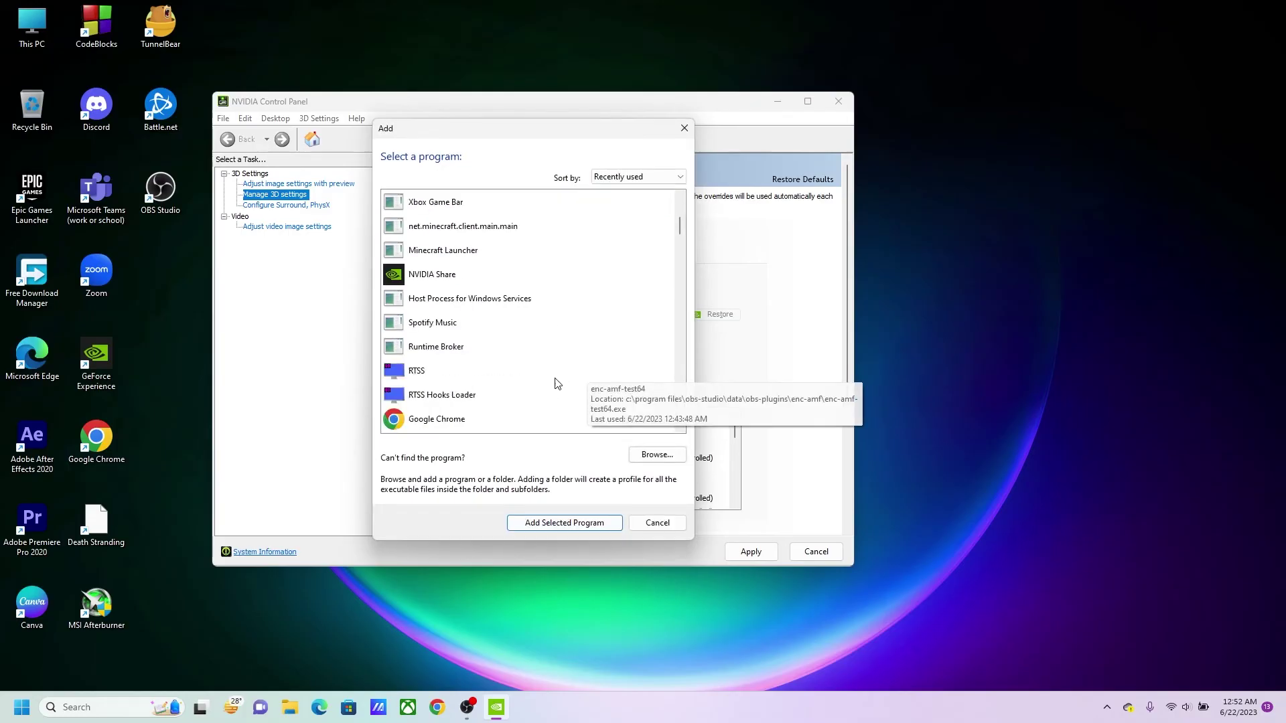
{"action": "scroll", "coordinate": [535, 407], "scroll_direction": "down", "scroll_amount": 5}
{"action": "scroll", "coordinate": [536, 405], "scroll_direction": "down", "scroll_amount": 3}
{"action": "scroll", "coordinate": [536, 401], "scroll_direction": "down", "scroll_amount": 3}
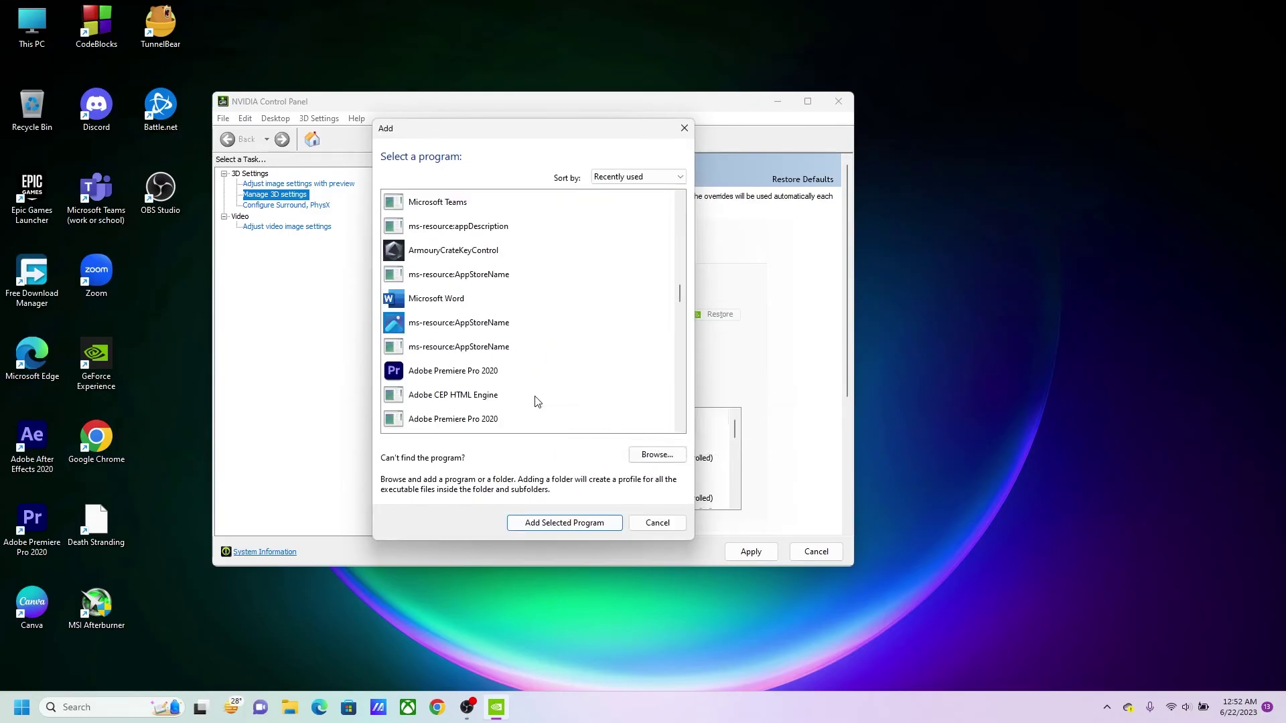
{"action": "scroll", "coordinate": [539, 400], "scroll_direction": "down", "scroll_amount": 3}
{"action": "scroll", "coordinate": [539, 399], "scroll_direction": "down", "scroll_amount": 3}
{"action": "scroll", "coordinate": [539, 394], "scroll_direction": "down", "scroll_amount": 2}
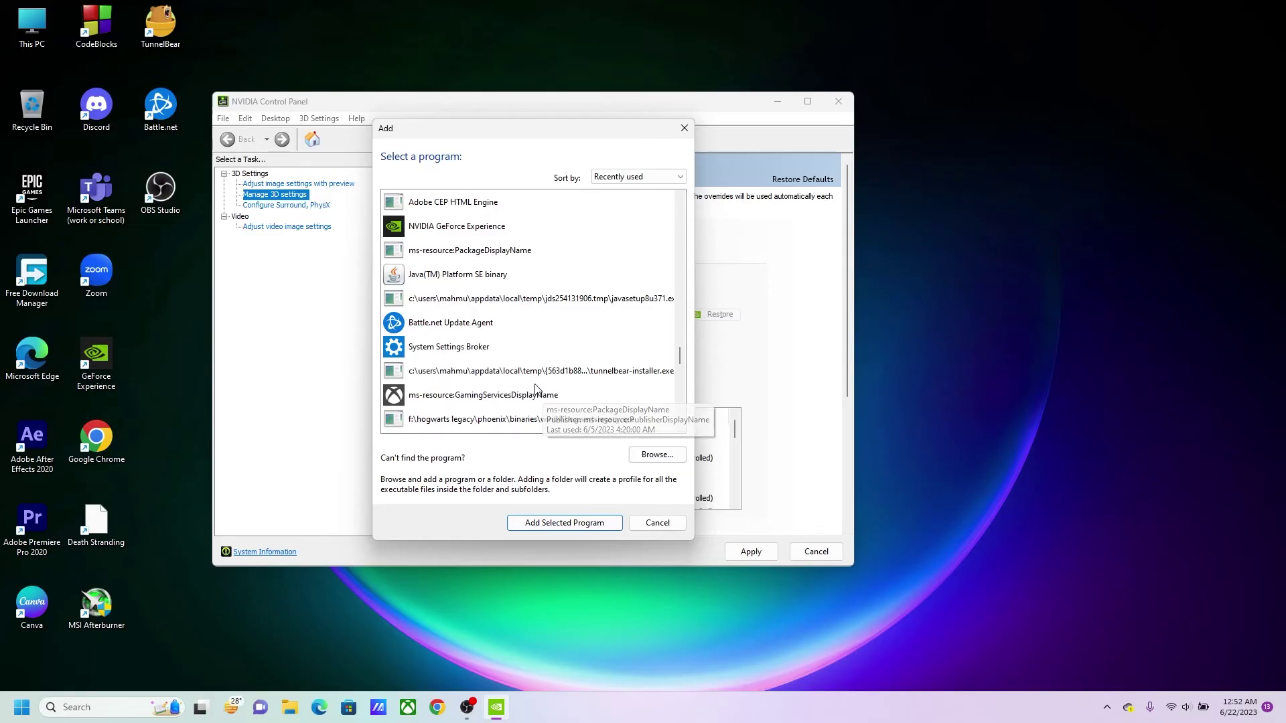
{"action": "scroll", "coordinate": [536, 390], "scroll_direction": "down", "scroll_amount": 1}
{"action": "scroll", "coordinate": [536, 388], "scroll_direction": "down", "scroll_amount": 3}
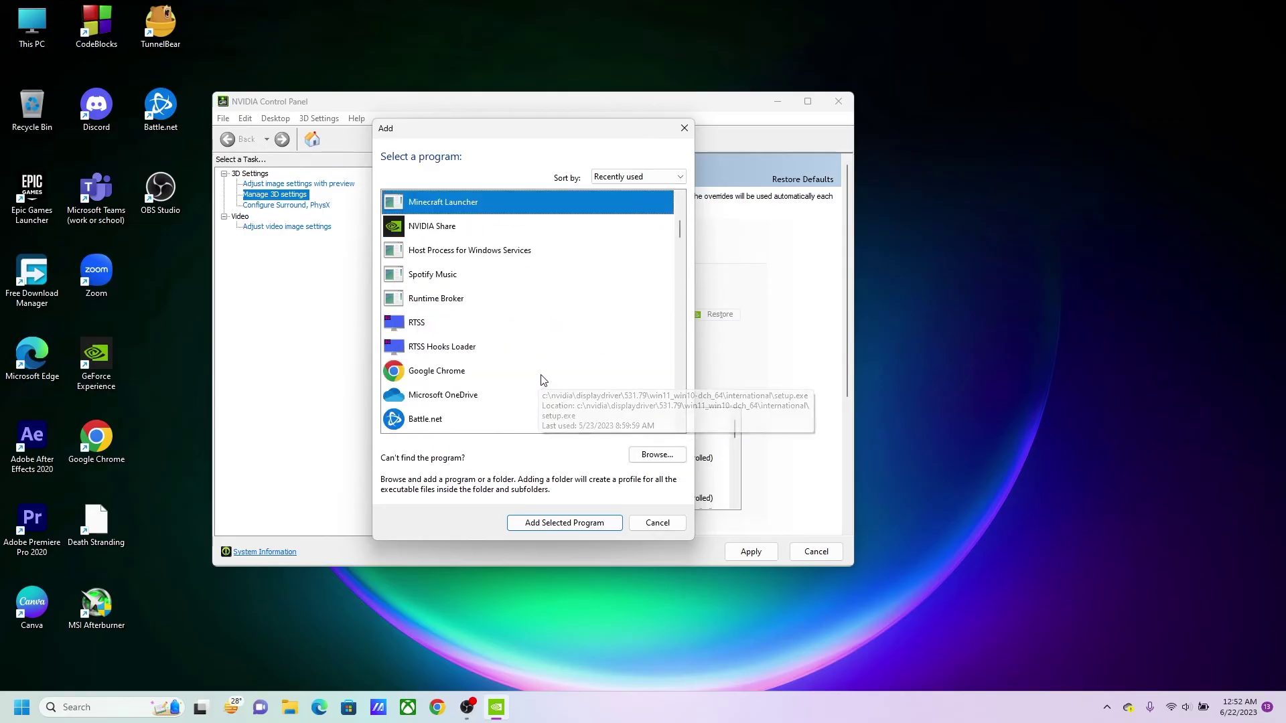
- Add Minecraft Launcher as a customized program and apply the 3D settings changes
{"action": "key", "text": "Home"}
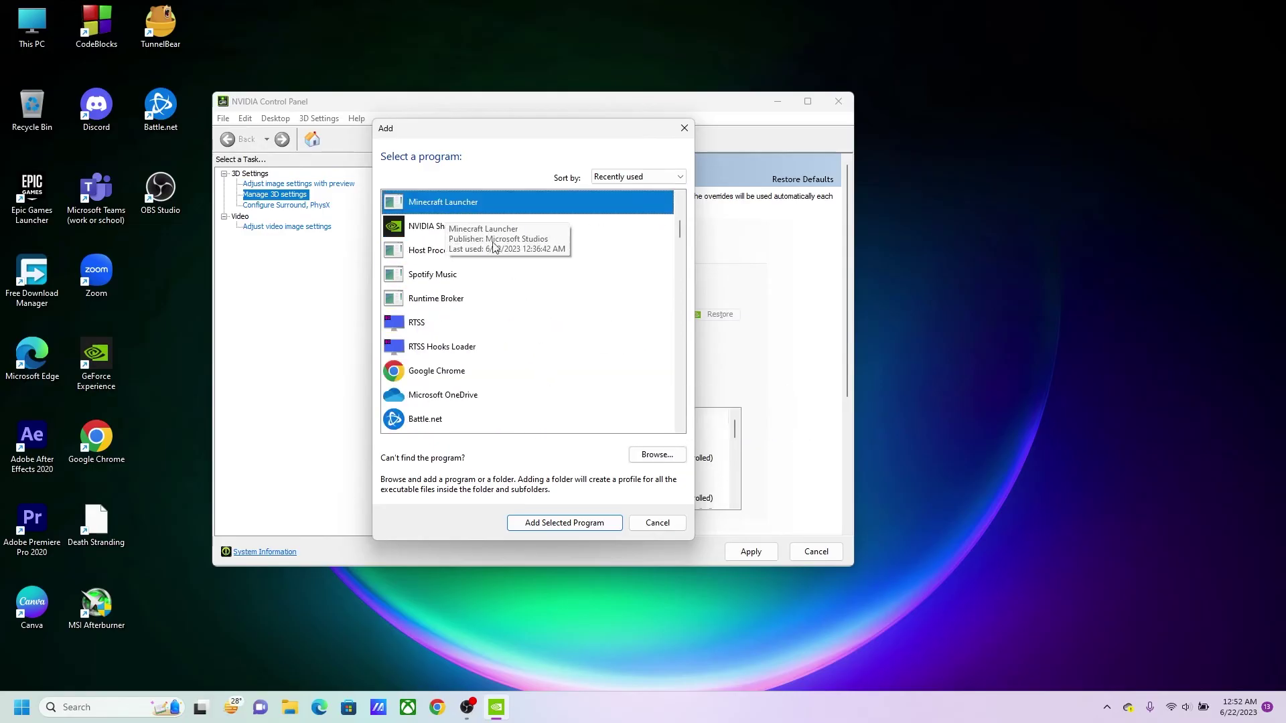
{"action": "scroll", "coordinate": [528, 290], "scroll_direction": "up", "scroll_amount": 1}
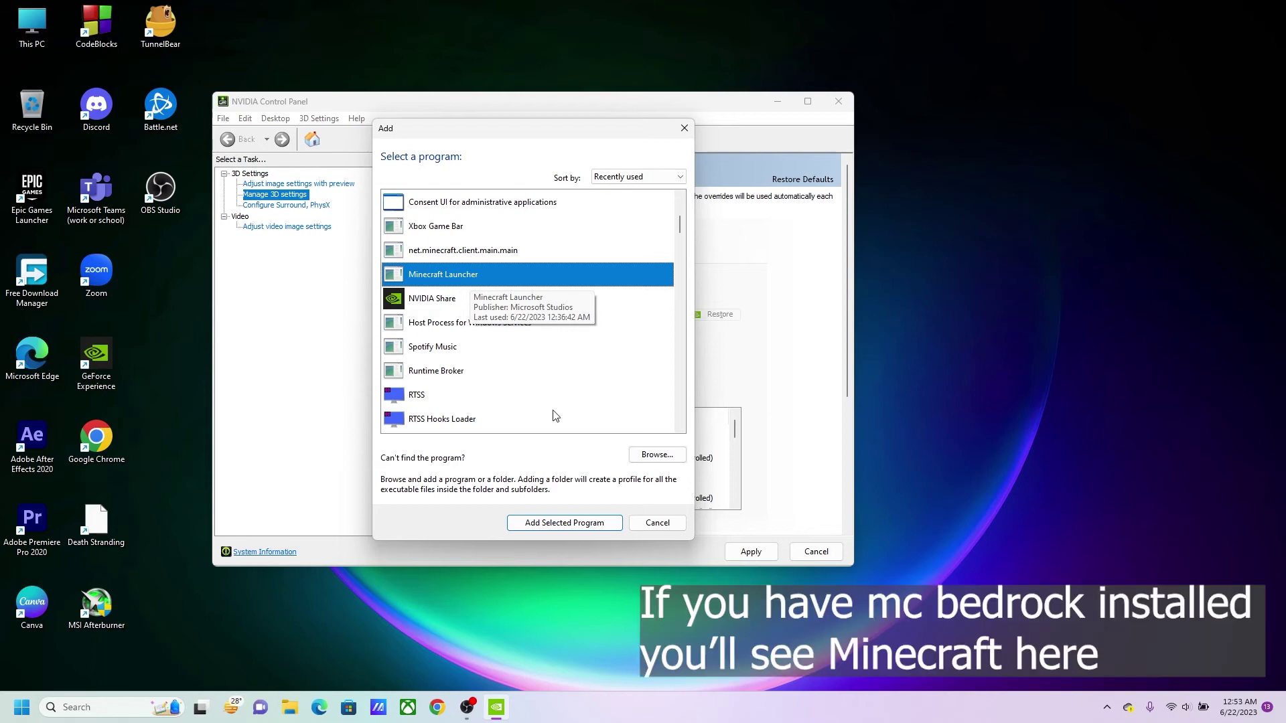
{"action": "left_click", "coordinate": [578, 525]}
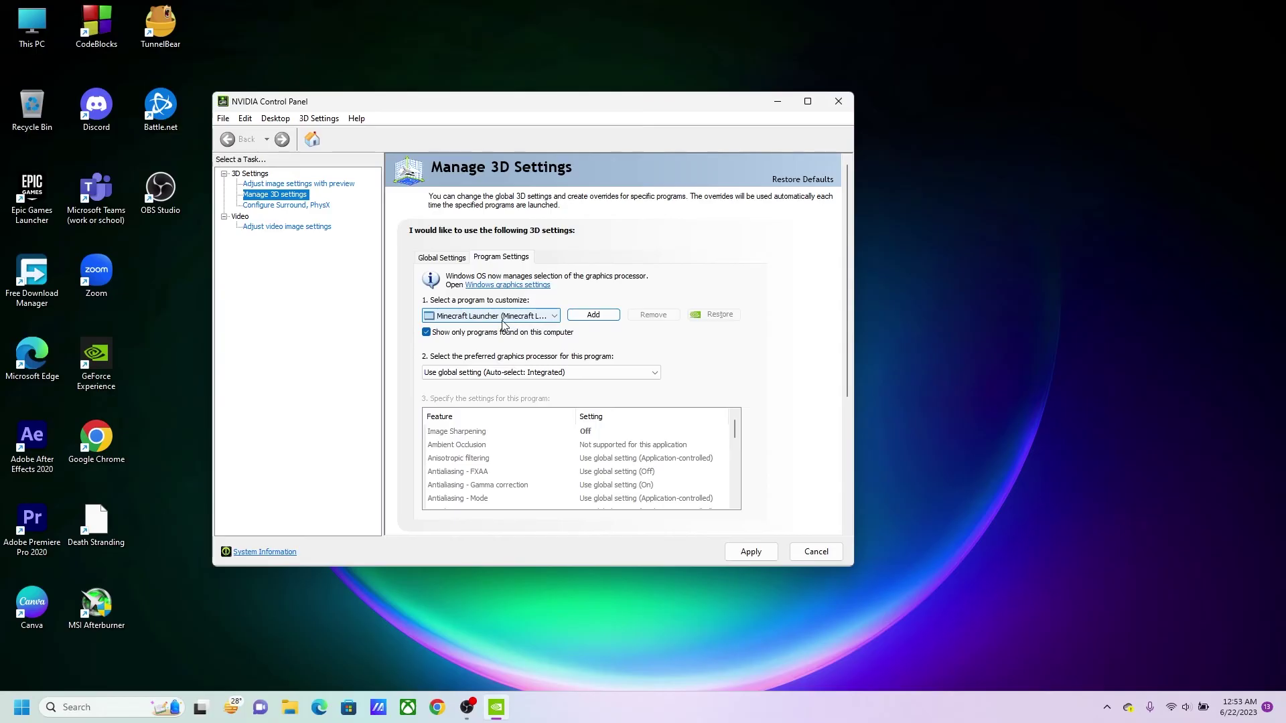
{"action": "left_click", "coordinate": [815, 551]}
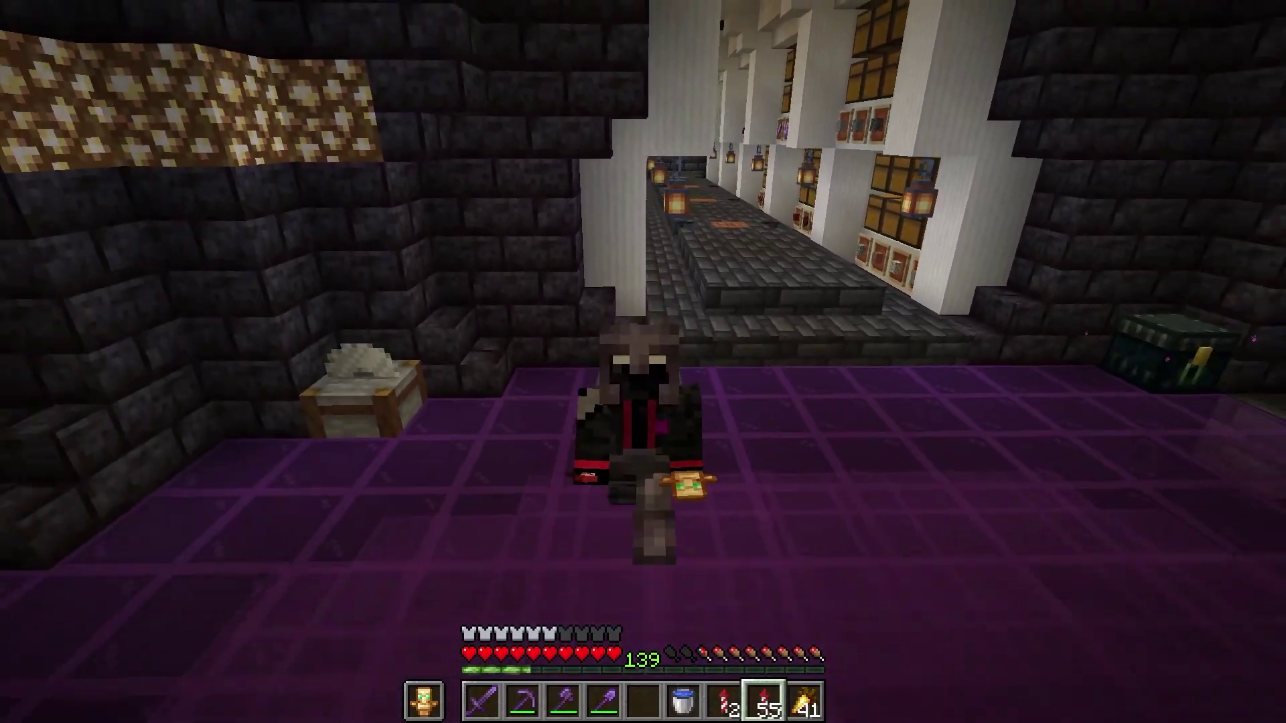
- Switch to first-person and fire a firework rocket to fly above the snowy village
{"action": "key", "text": "F5"}
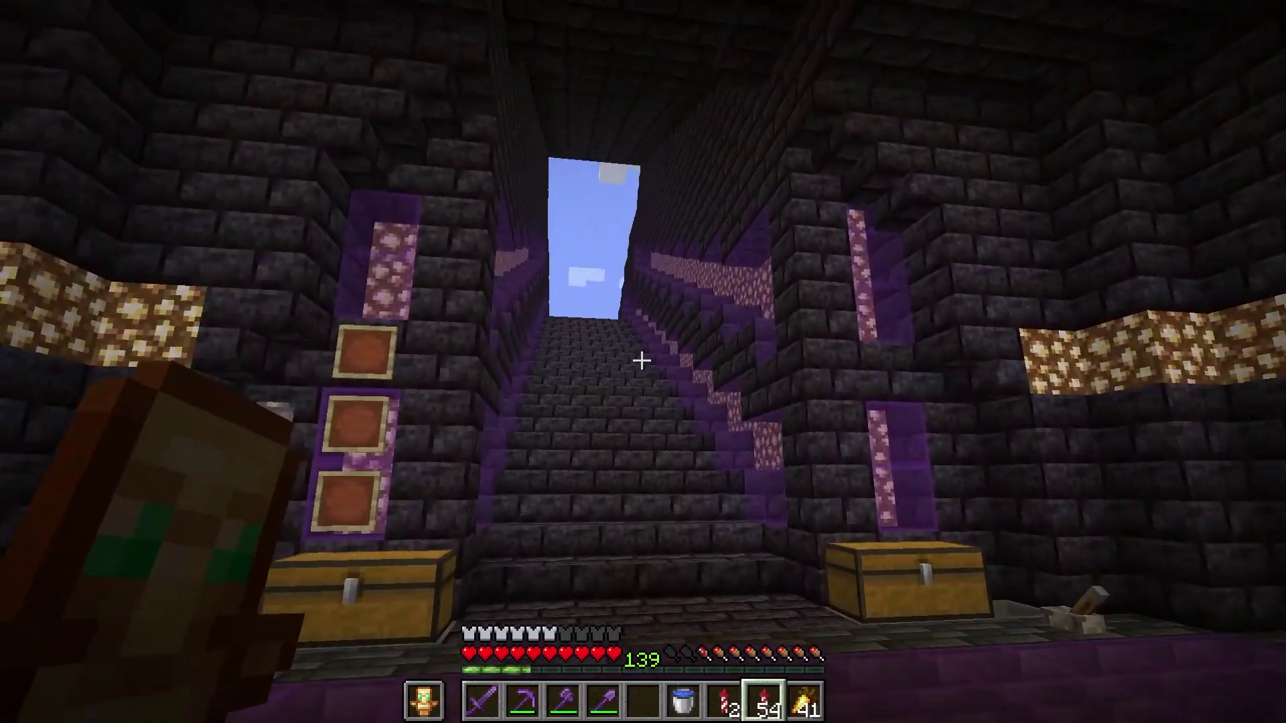
{"action": "right_click", "coordinate": [642, 361]}
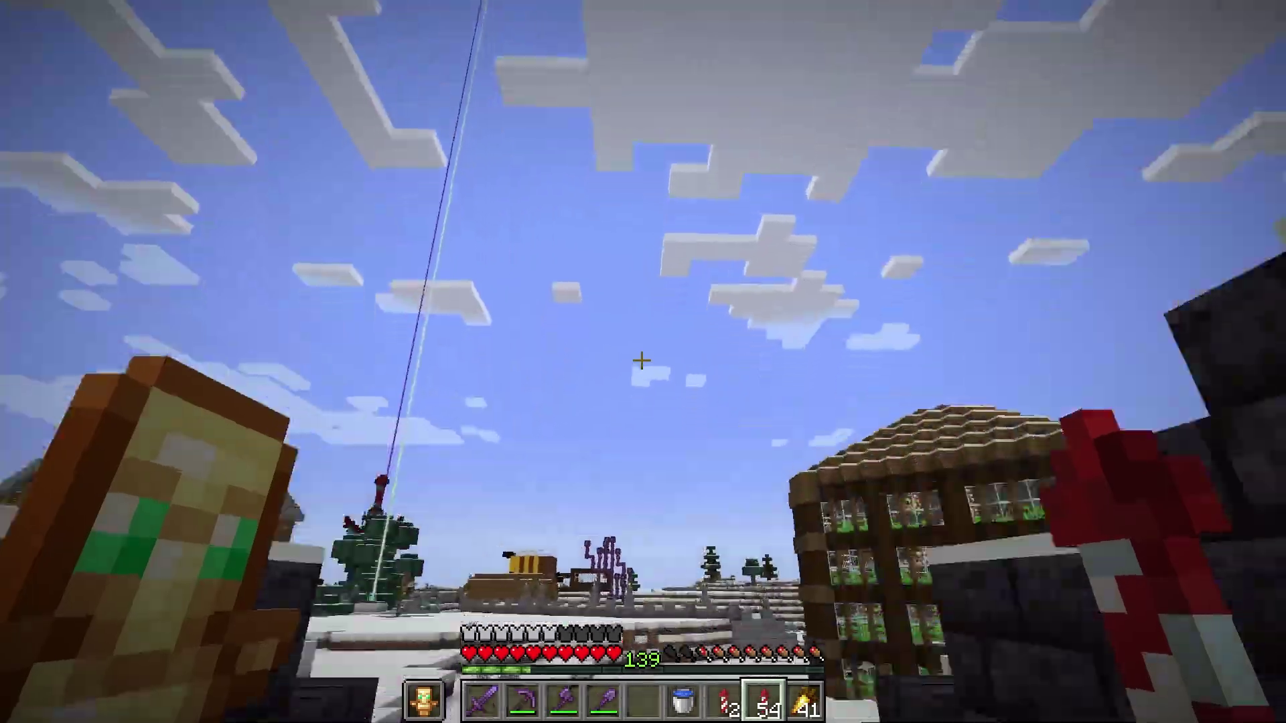